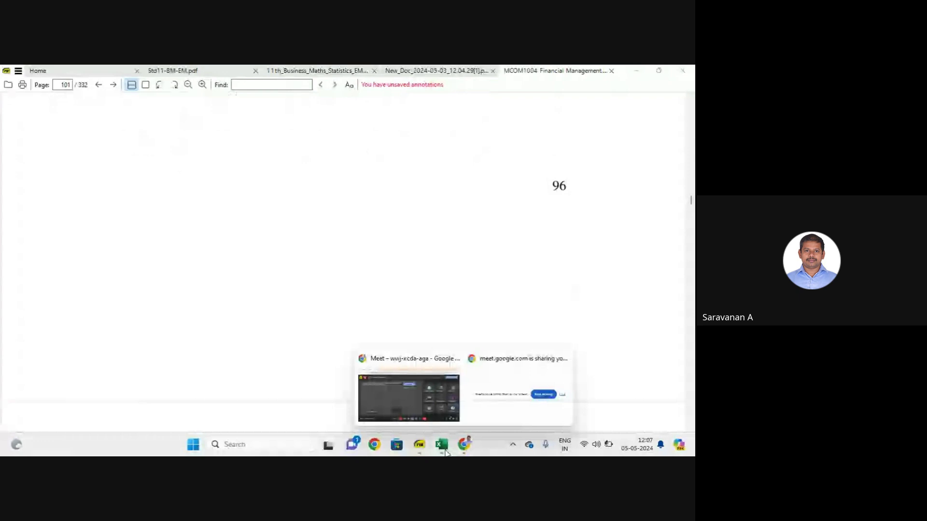
- Switch to the NPV workbook in Excel and extend the title in C1 to "Calculations for net present value Project X"
click(443, 446)
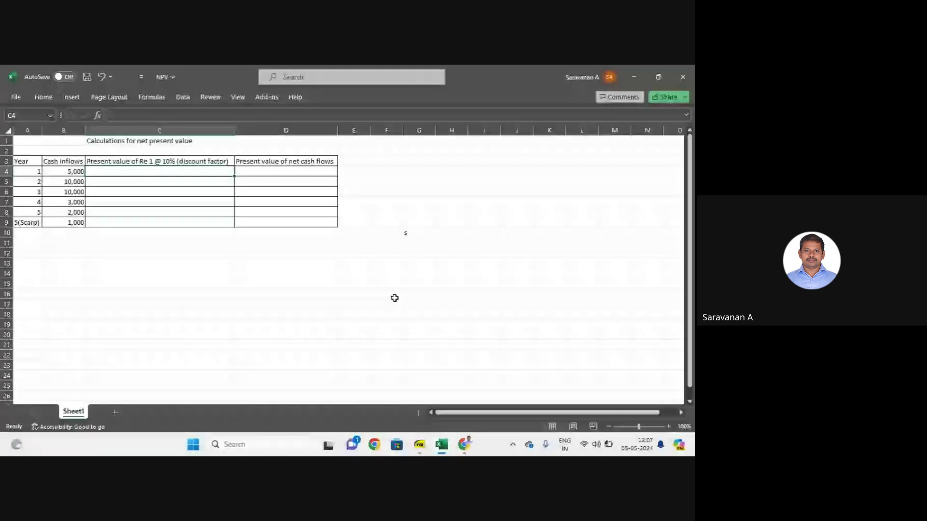
ctrl+scroll(394, 298, up, 3)
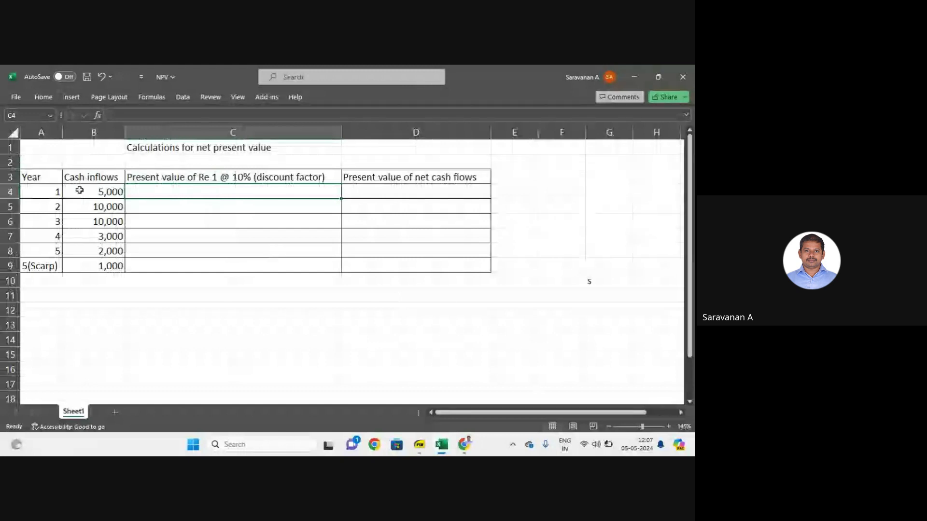
click(295, 148)
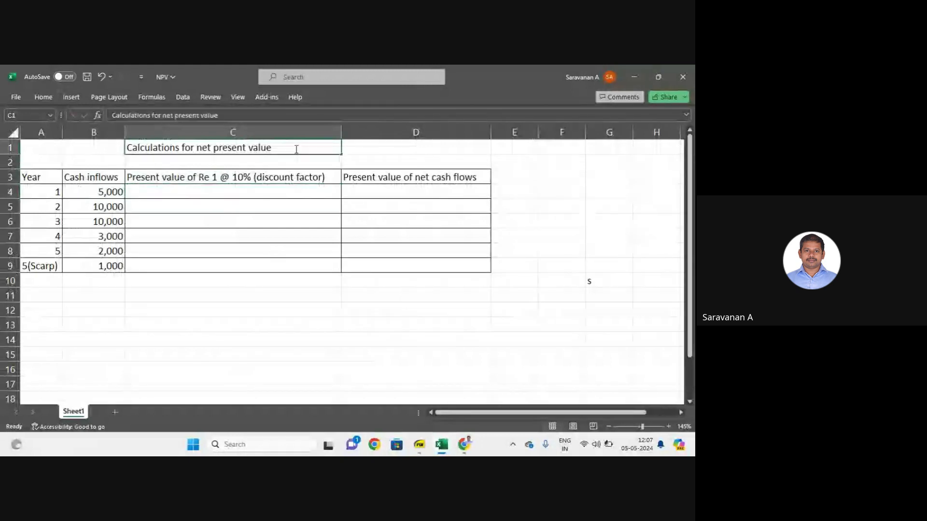
double_click(296, 149)
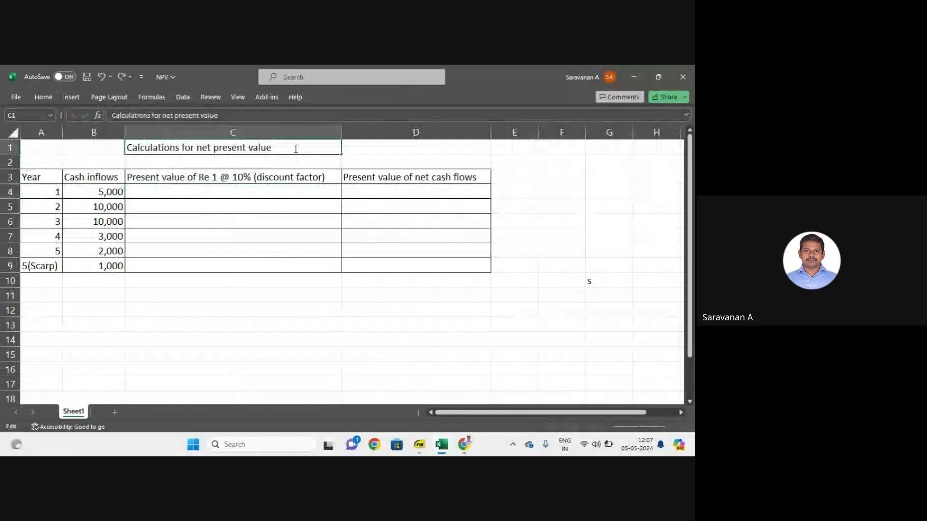
text(Project)
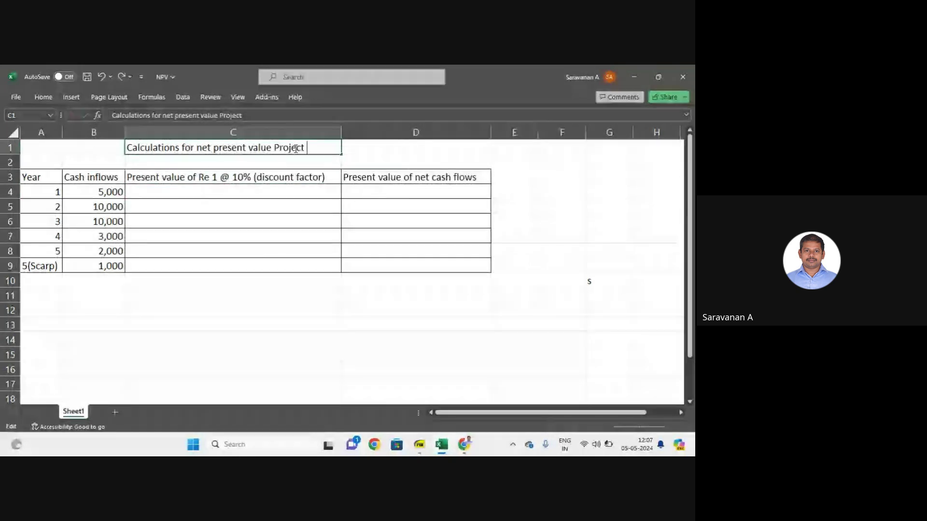
key(Return)
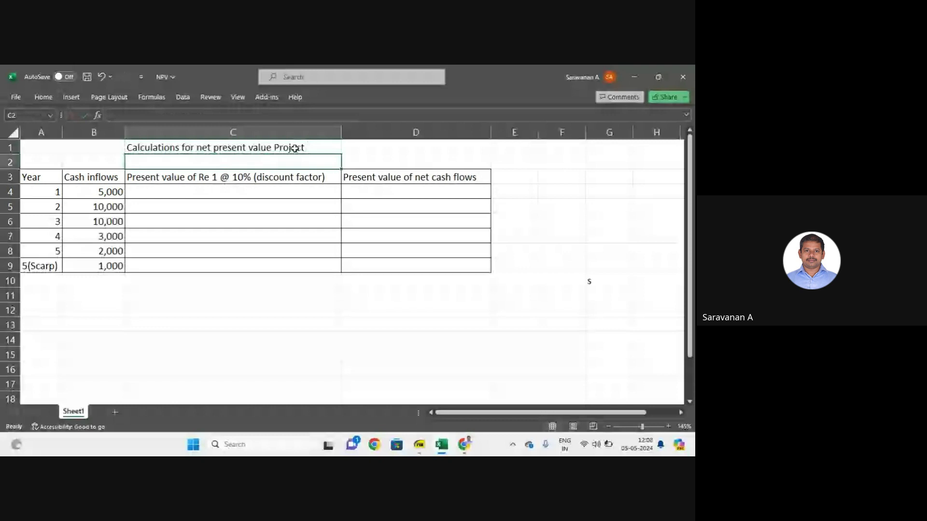
text(X)
key(Escape)
double_click(319, 148)
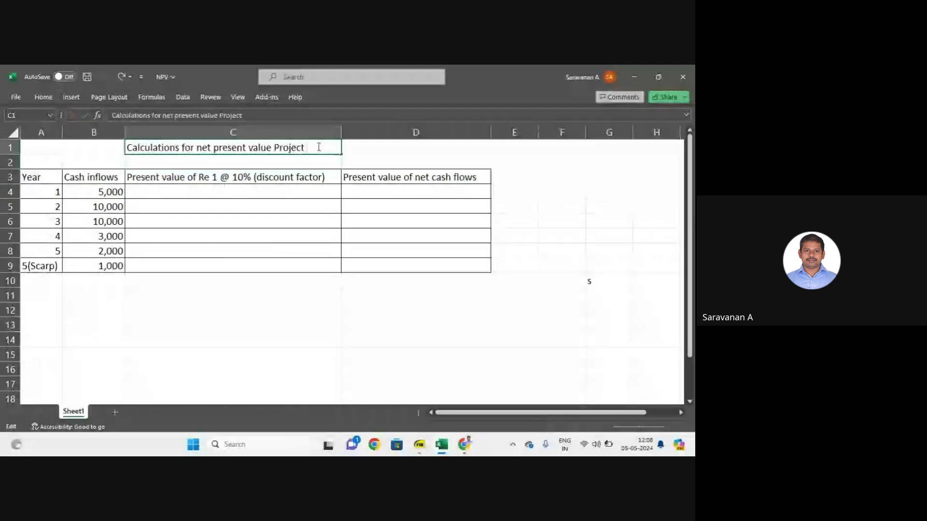
text(X)
key(Return)
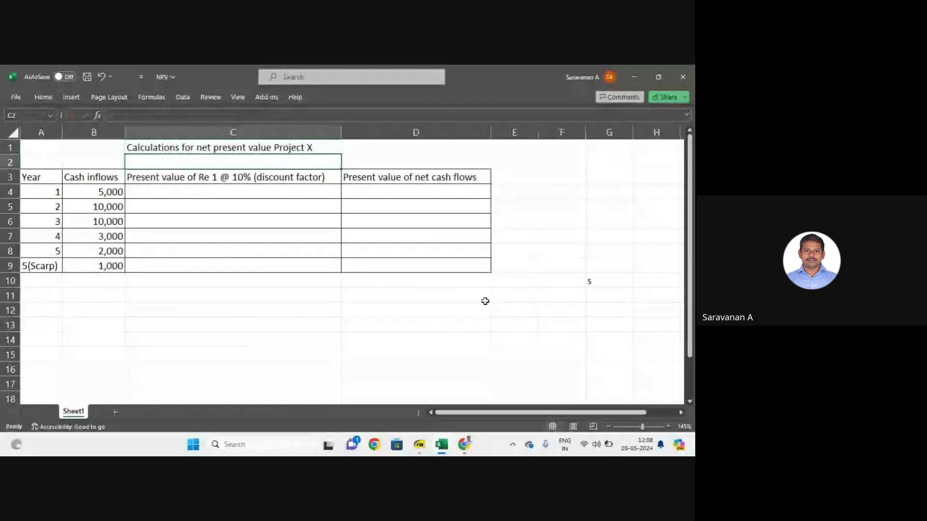
- Make the Project X title in C1 bold
click(291, 150)
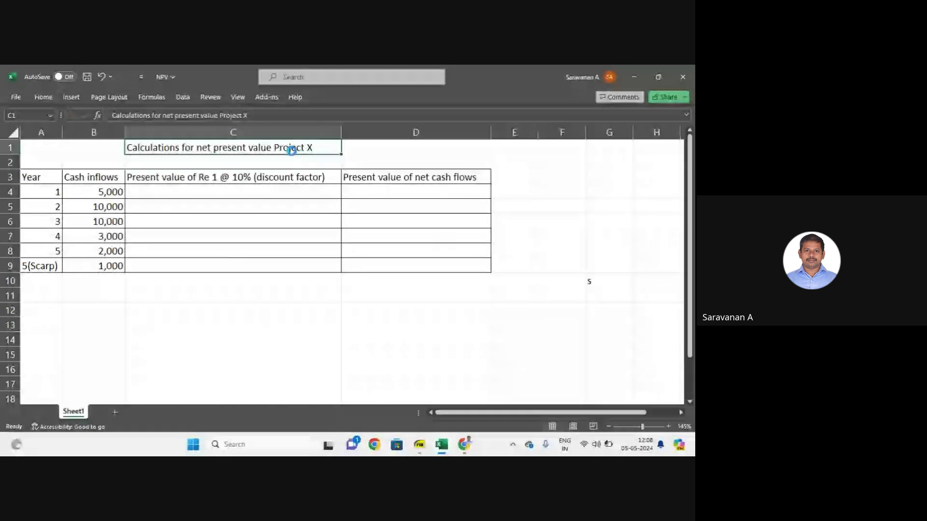
key(ctrl+b)
click(232, 280)
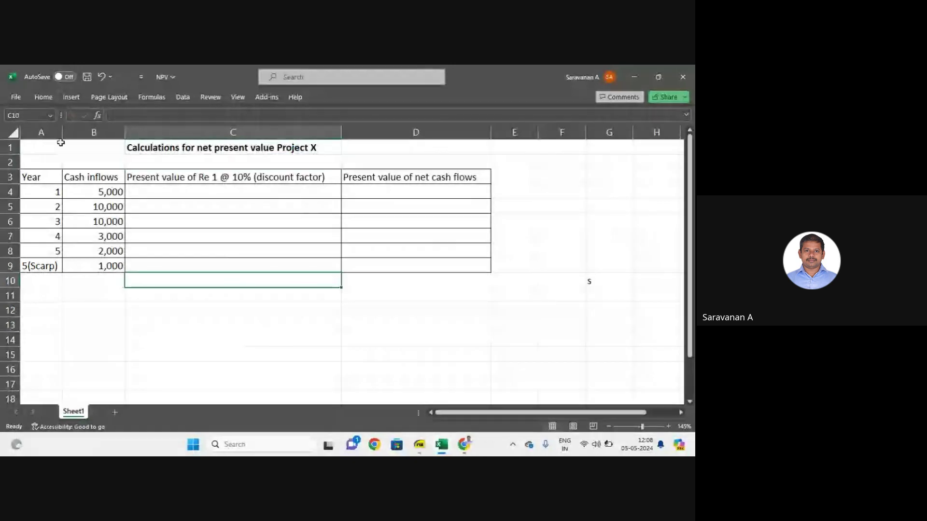
drag(67, 147, 259, 152)
click(253, 316)
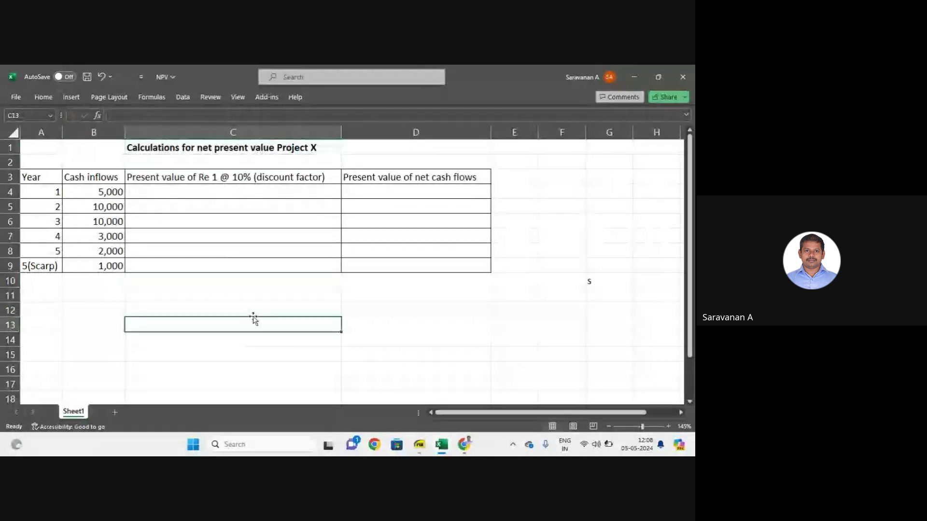
- Go through the cash inflows in B4 to B9 one by one, from year 1 to the scrap value
click(115, 194)
click(115, 209)
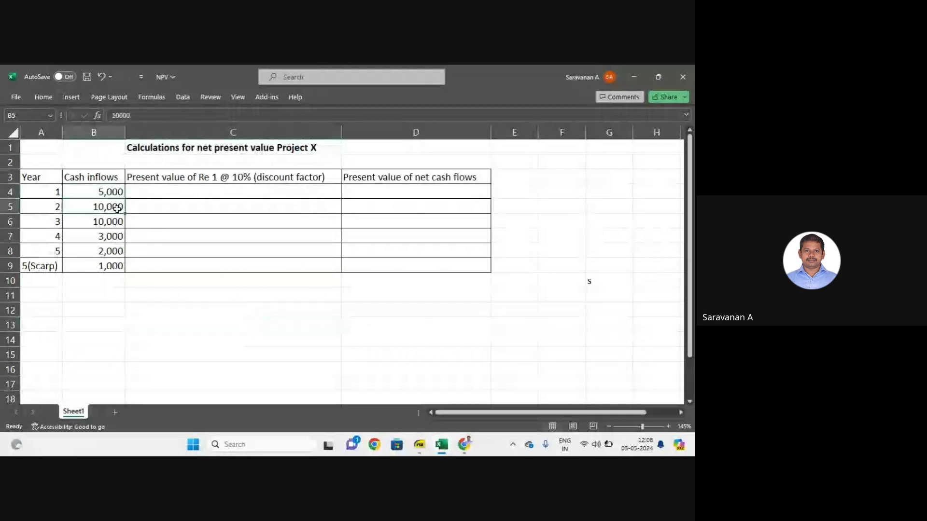
click(118, 221)
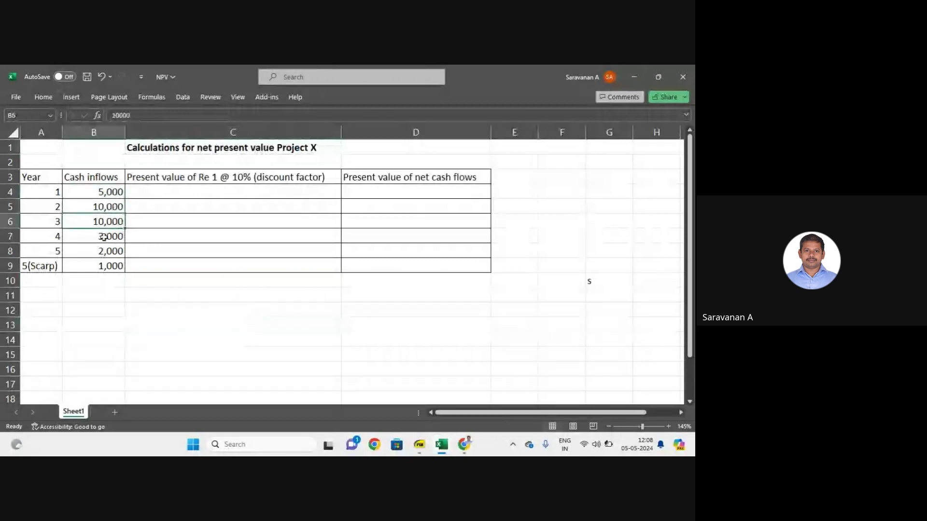
click(116, 236)
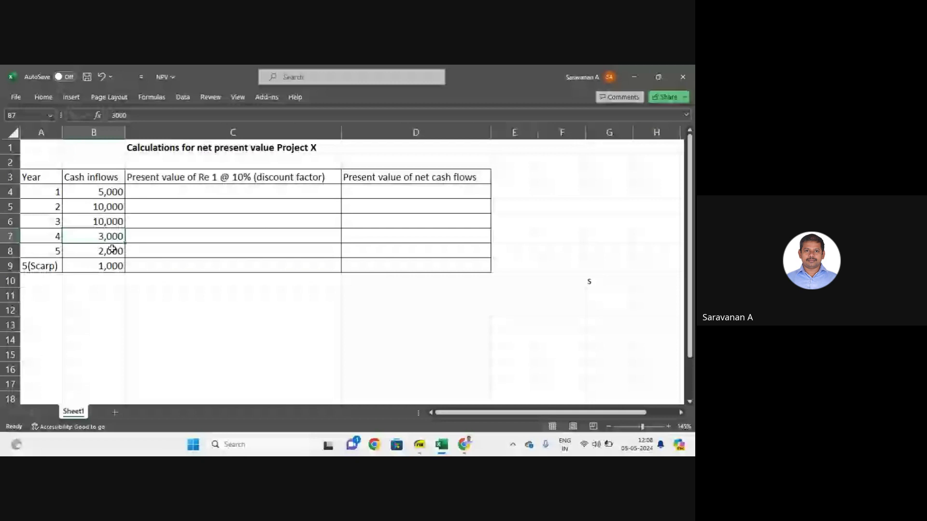
click(112, 249)
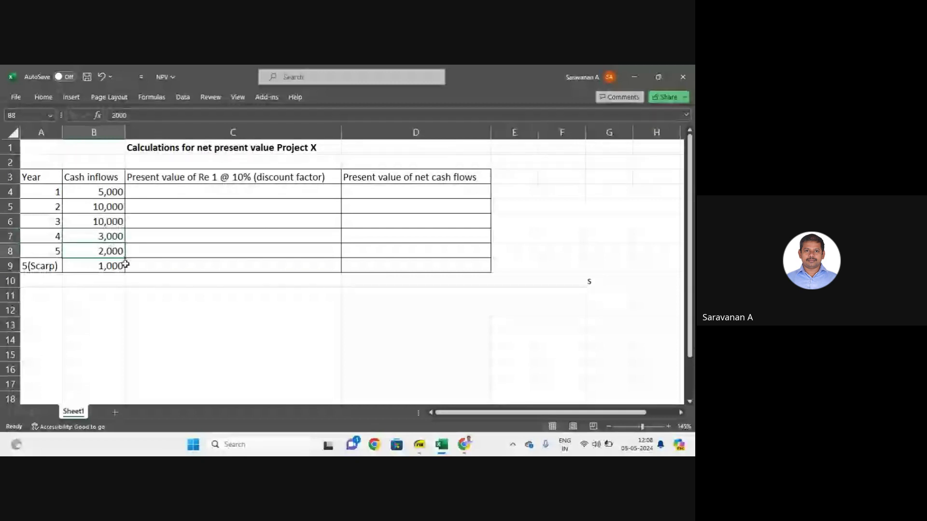
click(103, 267)
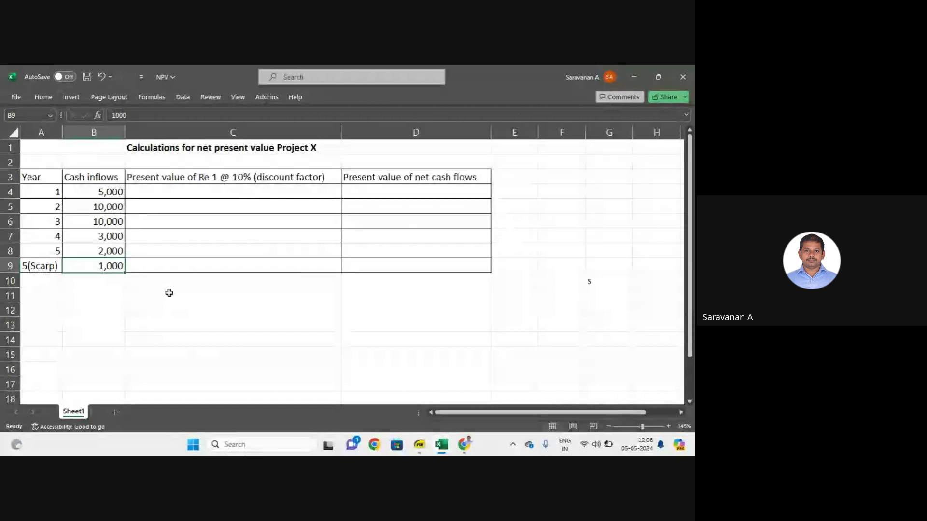
- Examine Project X's cash flows and its net present value table in the Financial Management PDF and return to the NPV workbook
key(alt+Tab)
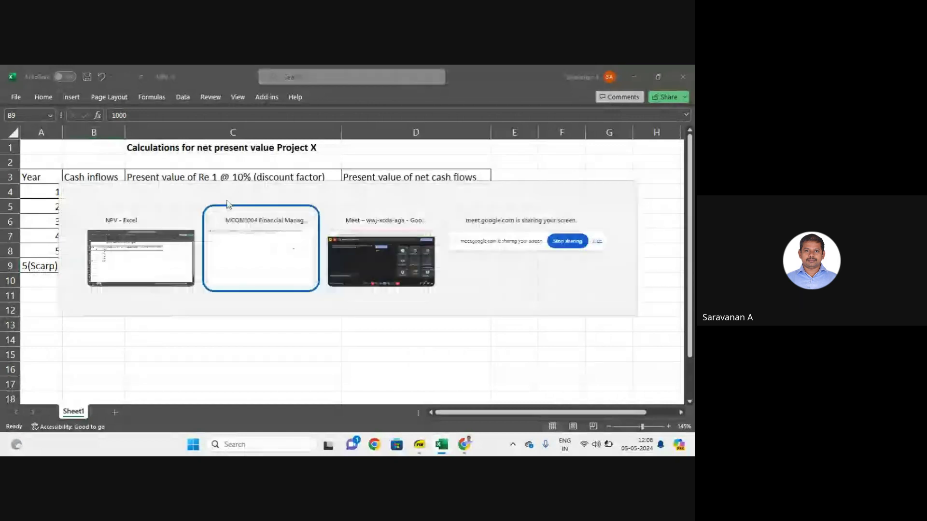
scroll(457, 215, up, 3)
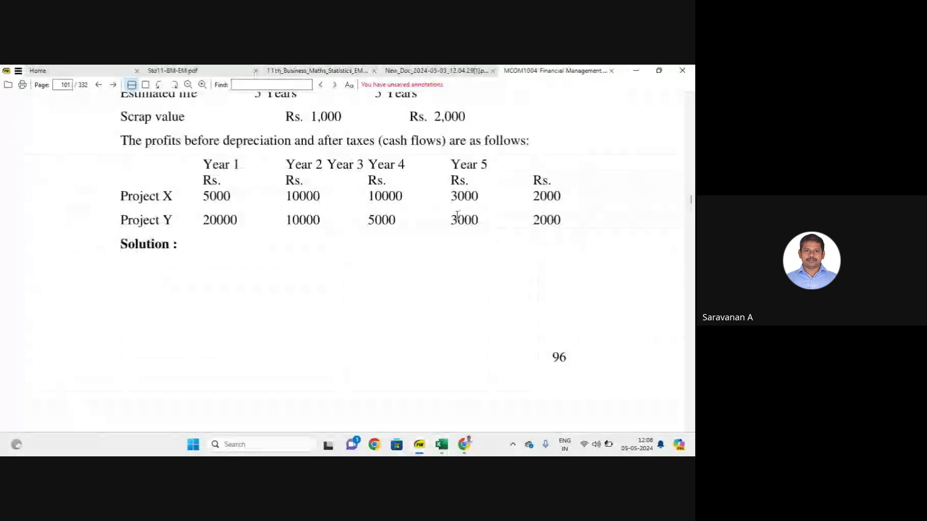
scroll(457, 216, down, 5)
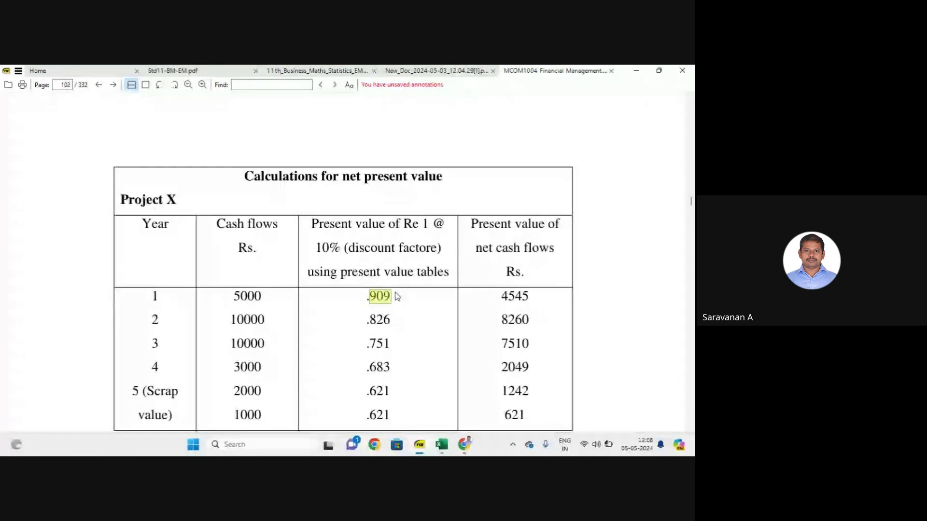
scroll(397, 296, down, 1)
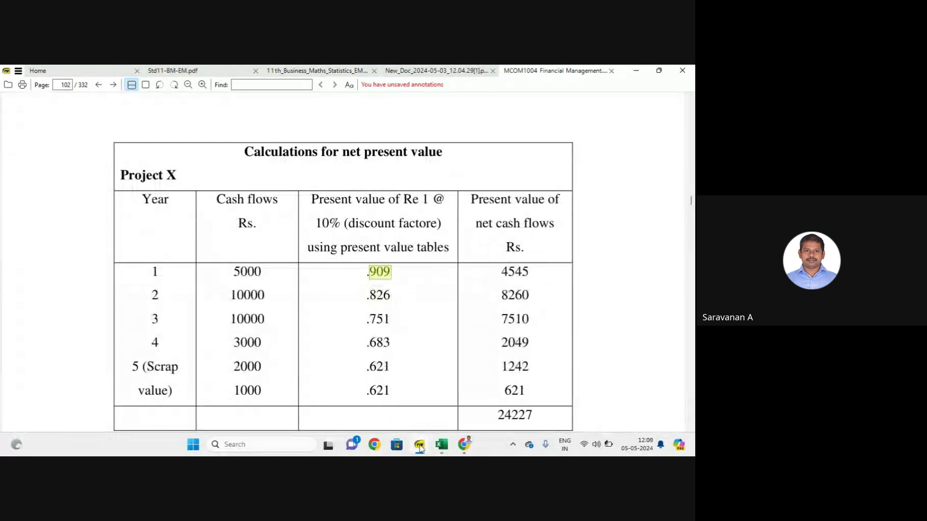
click(442, 449)
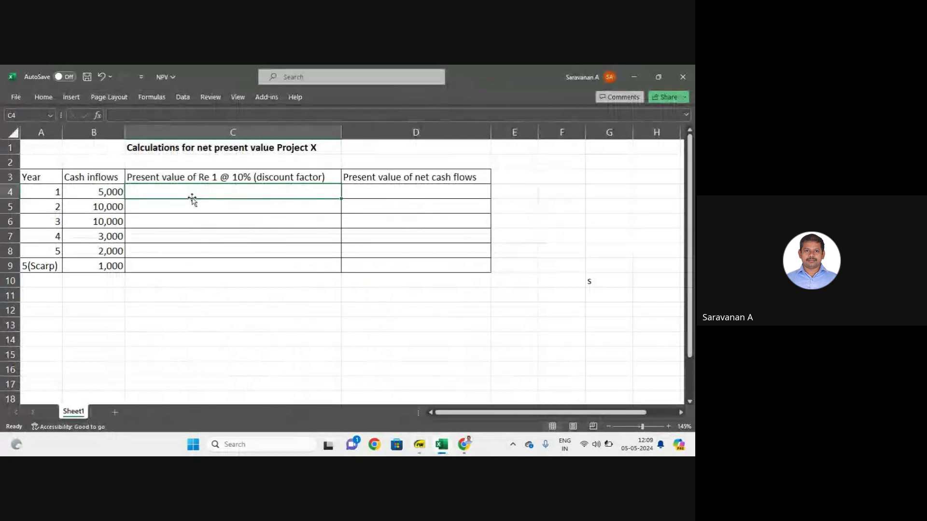
key(super)
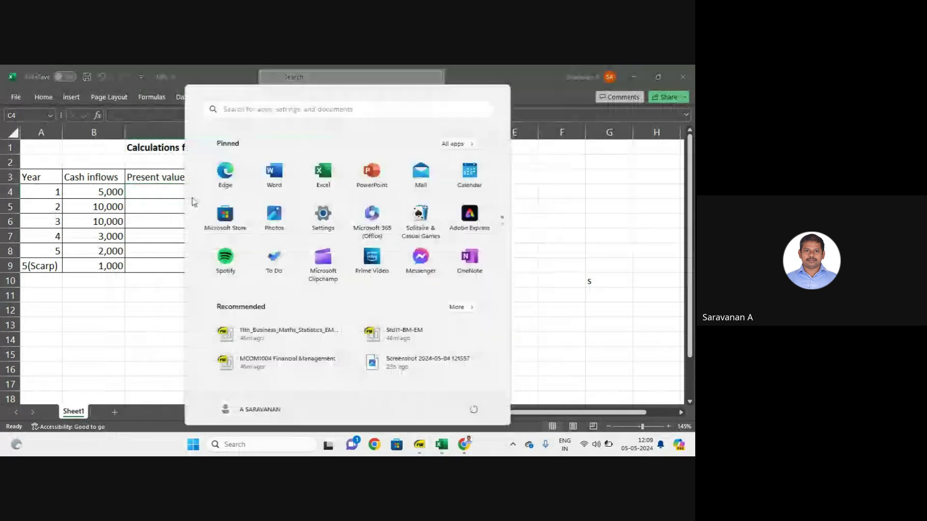
text(ca)
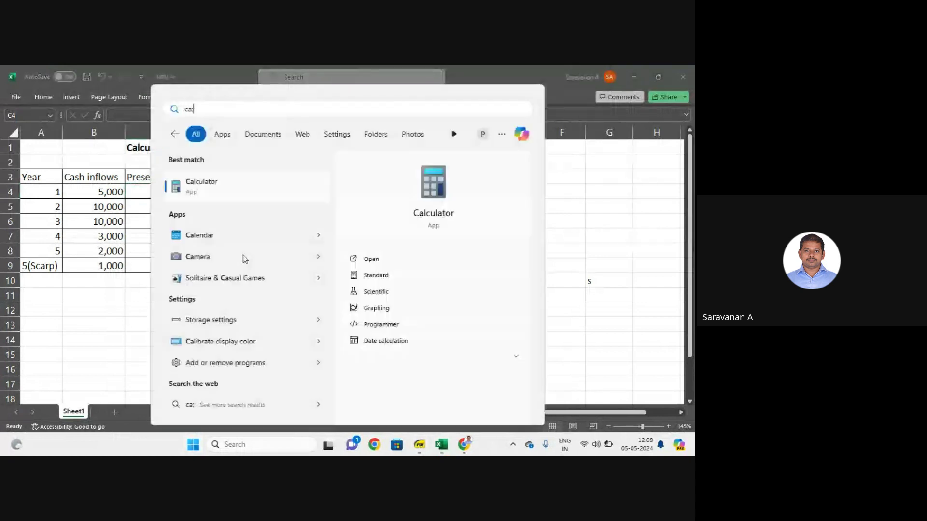
click(233, 241)
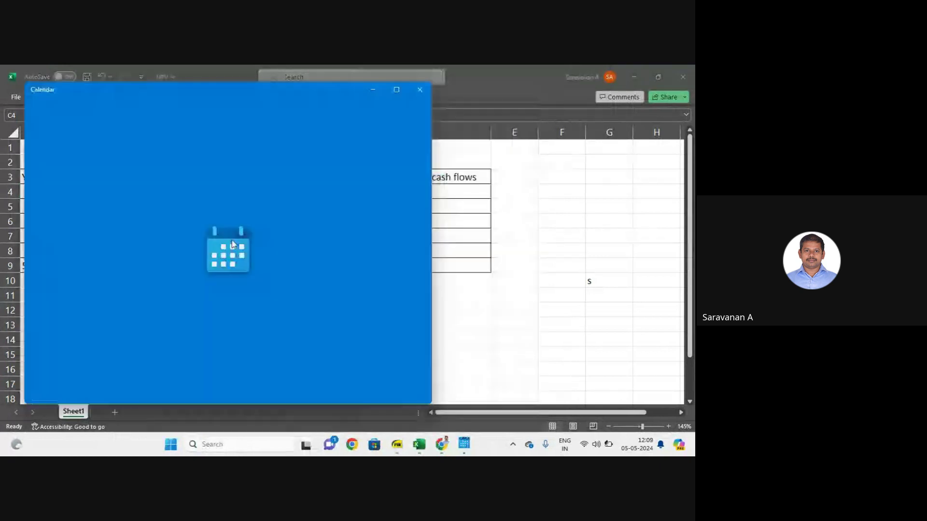
click(419, 90)
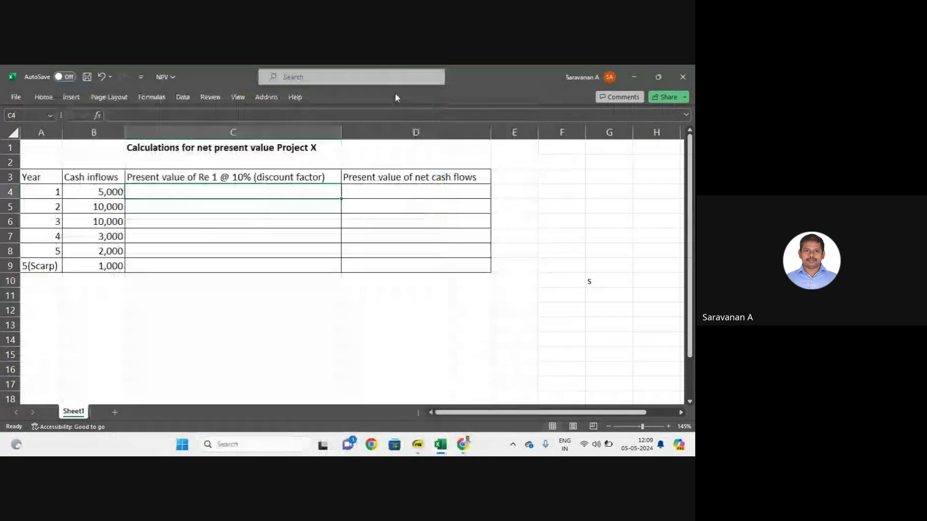
- Calculate the year 2 discount factor as 1 ÷ 1.1 ^ 2 in the scientific Calculator and close it
click(458, 449)
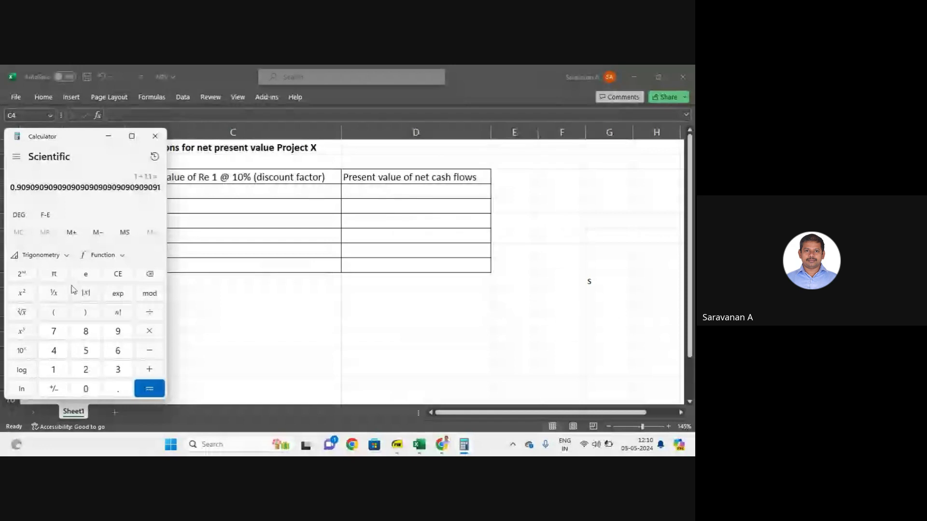
click(118, 274)
click(43, 374)
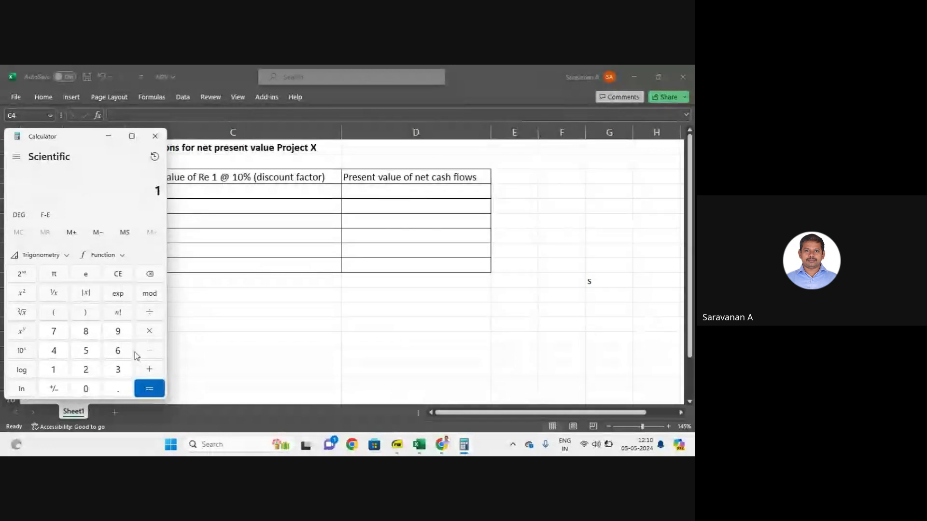
click(149, 314)
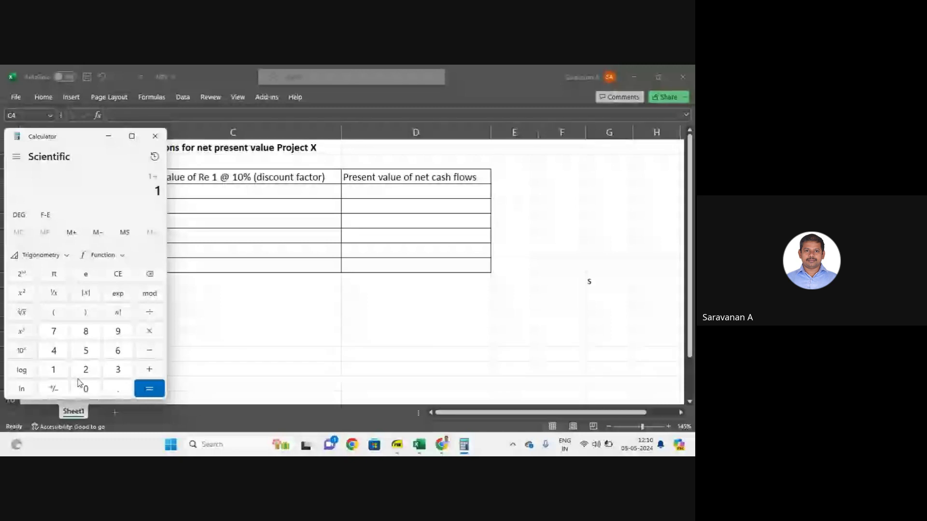
click(119, 395)
key(1)
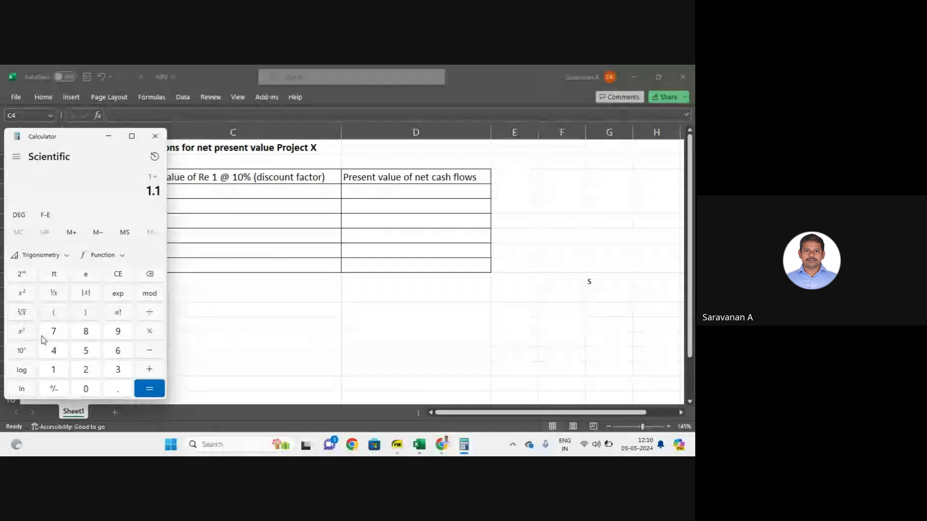
click(22, 337)
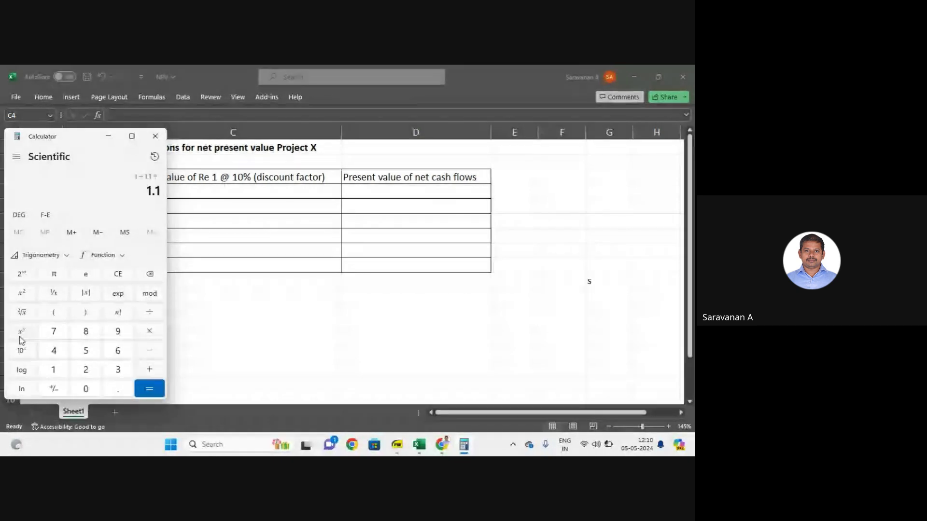
click(91, 370)
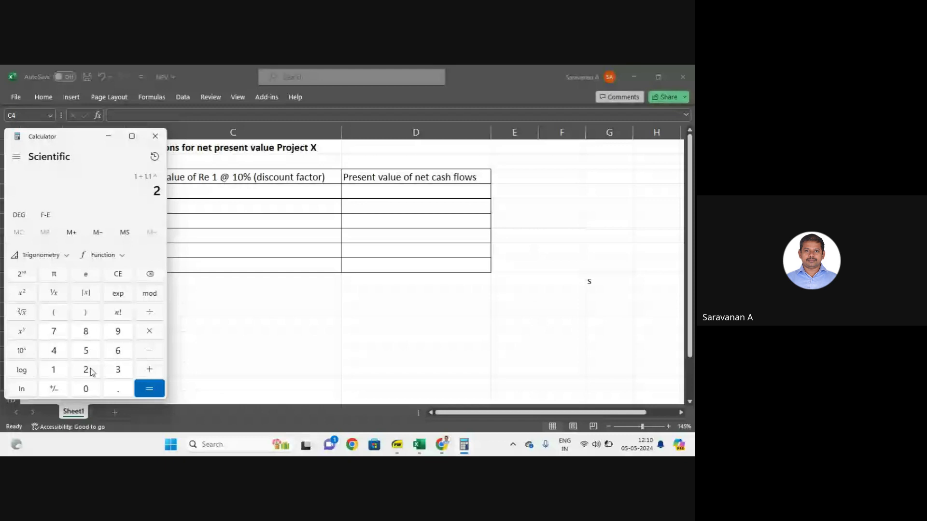
click(145, 395)
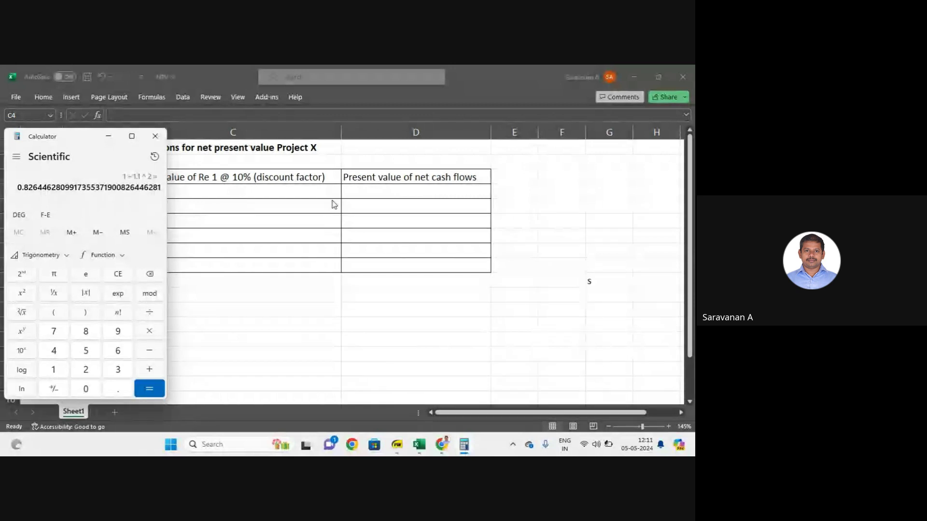
click(156, 139)
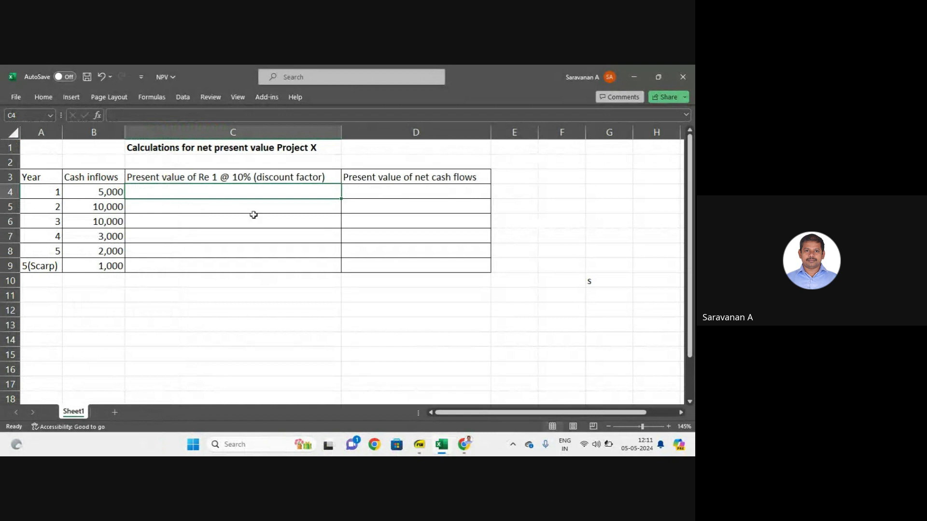
- Check the discount factors in the PDF's Project X table and go back to the NPV workbook
key(alt+Tab)
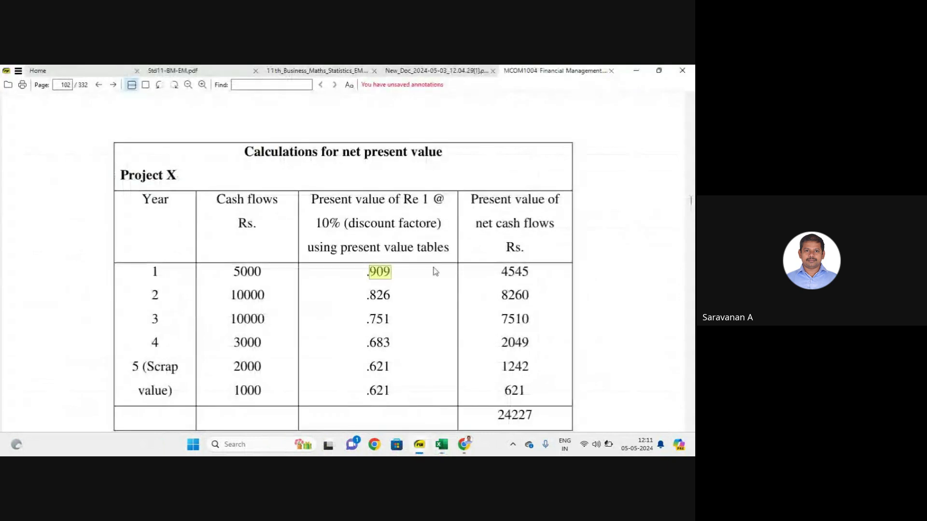
key(alt+Tab)
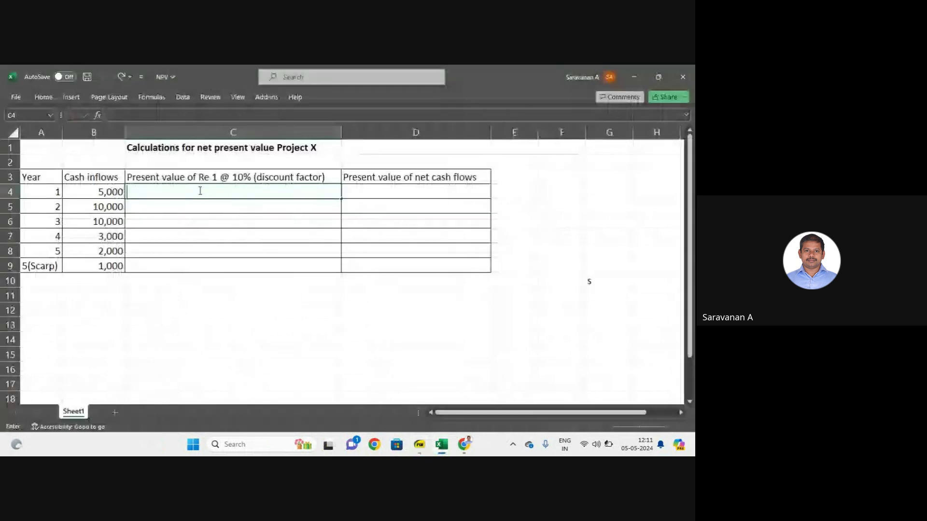
- Enter the year 1 discount factor .909 in cell C4
text(.)
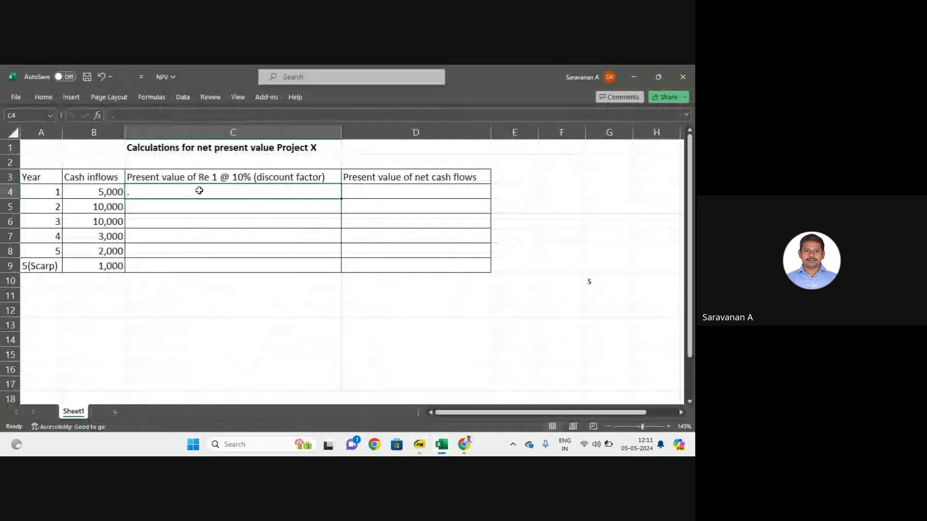
text(0)
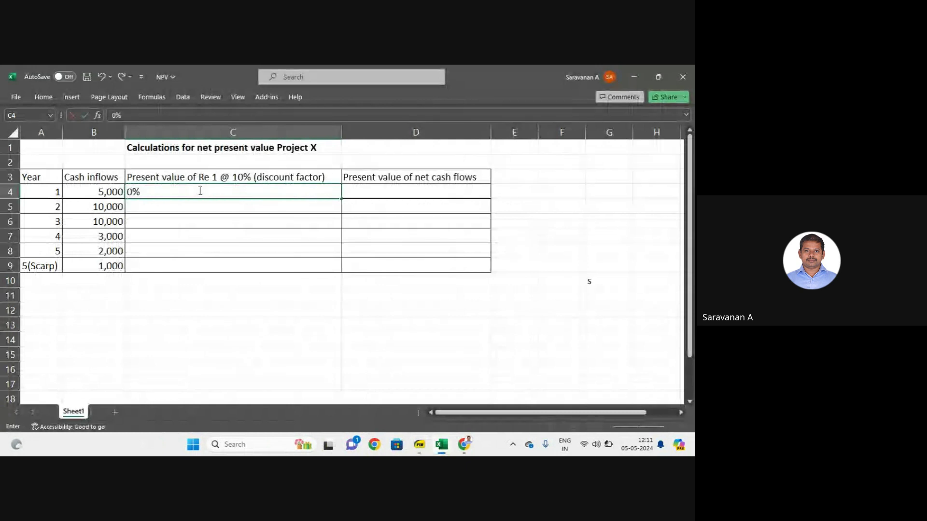
key(BackSpace)
text(.9)
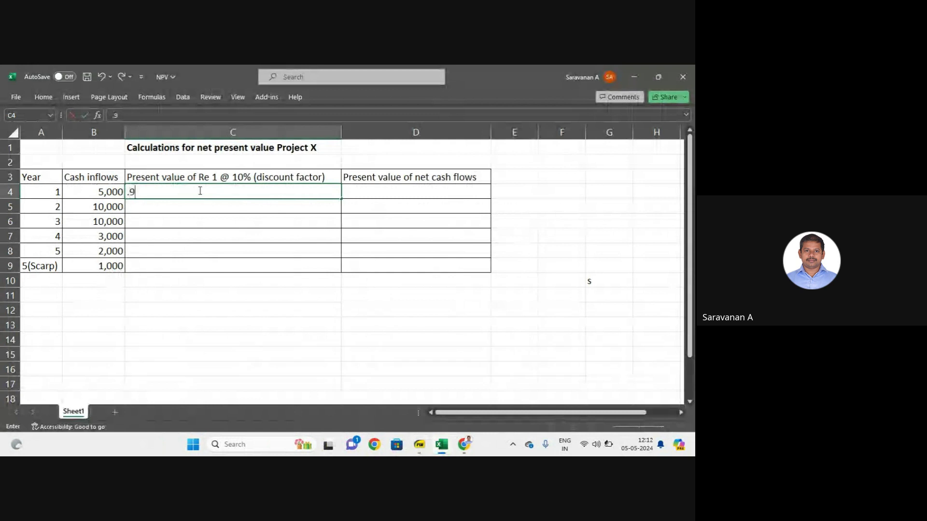
text(09)
key(Return)
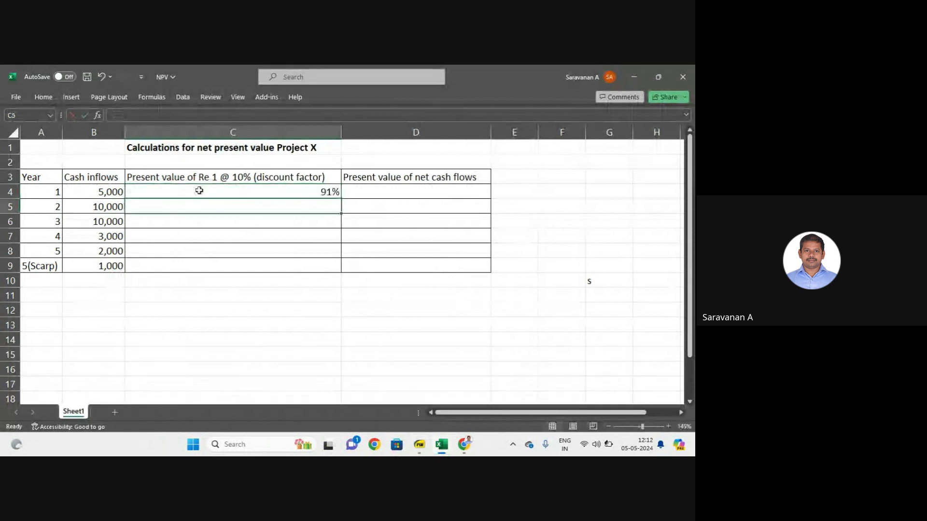
- Change the number format of cell C4 from Percentage to General
click(199, 191)
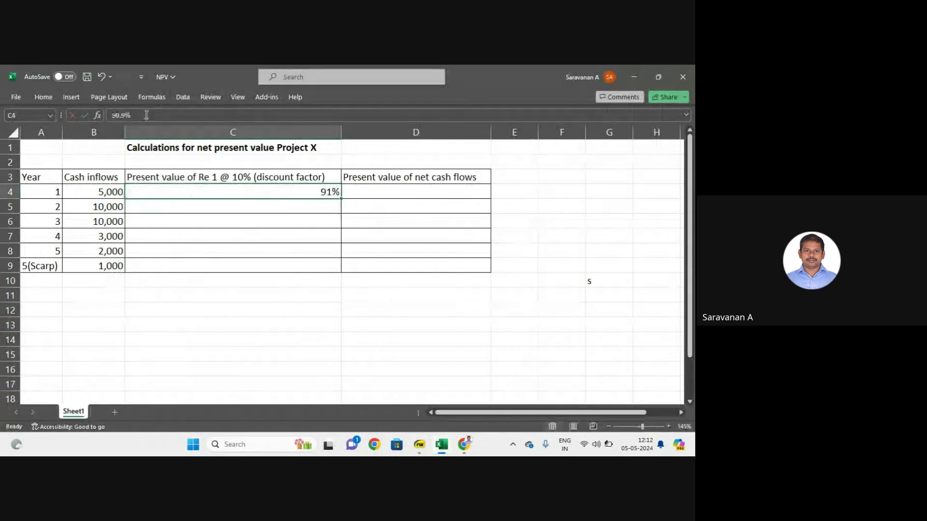
click(43, 97)
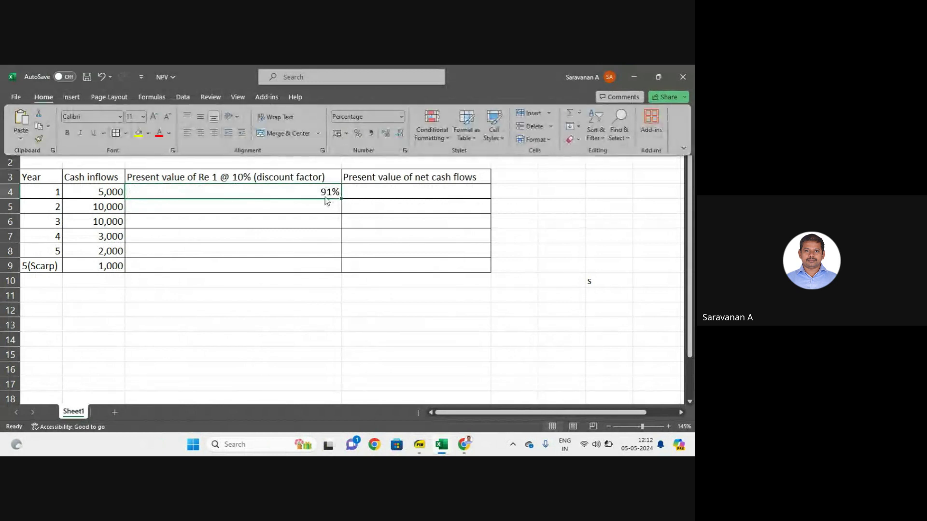
click(405, 151)
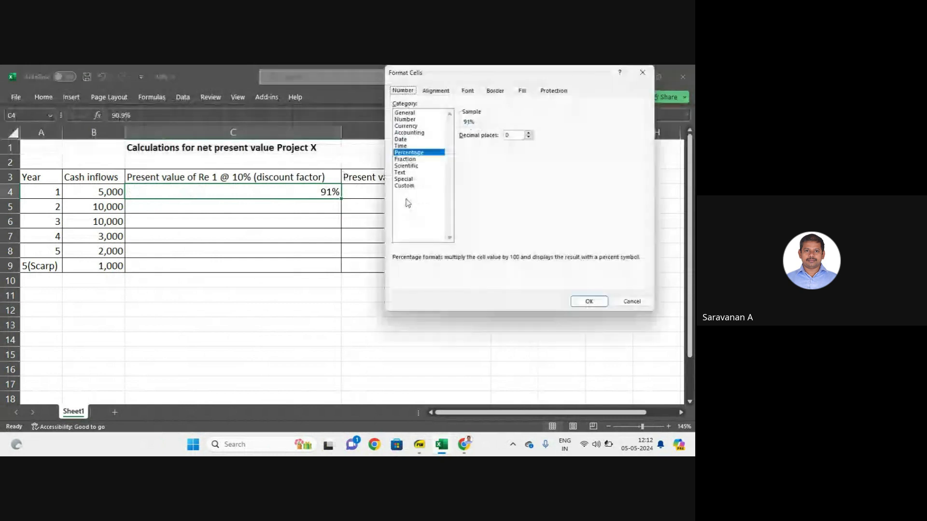
click(404, 113)
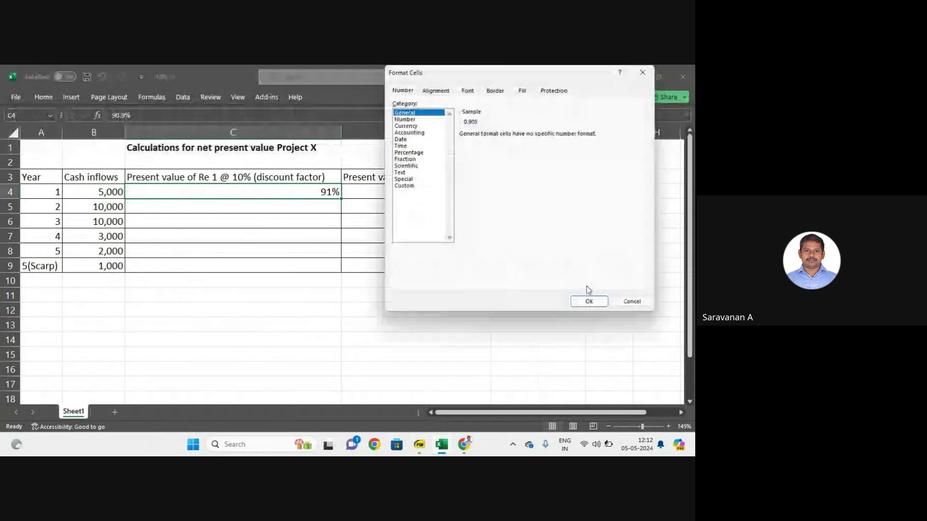
click(589, 301)
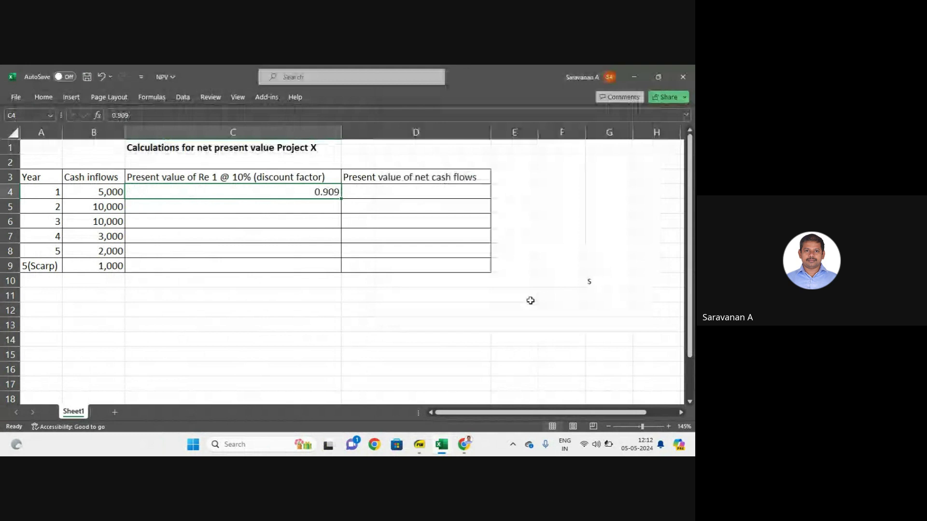
- Open the Calculator and compute the year 2 discount factor as 1 ÷ 1.1 ^ 2
click(308, 203)
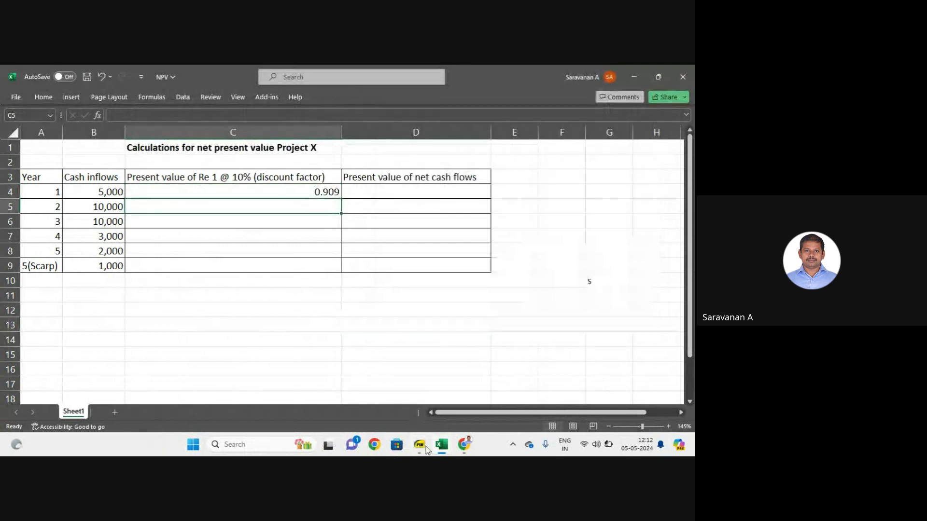
mouse_move(428, 454)
key(super+r)
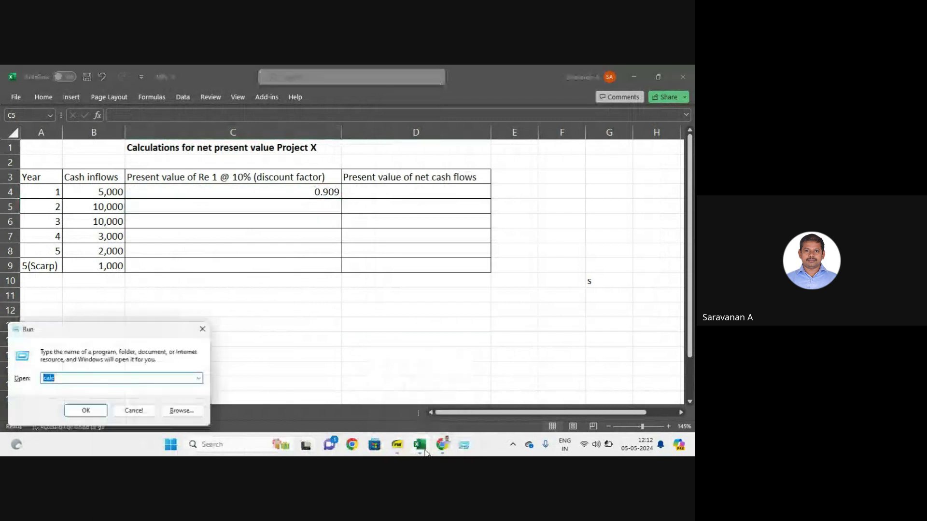
key(Return)
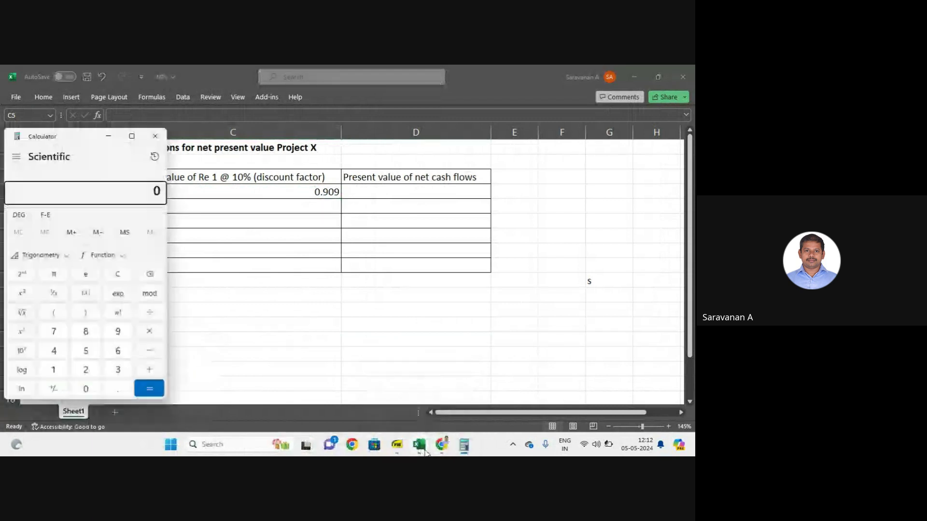
click(54, 371)
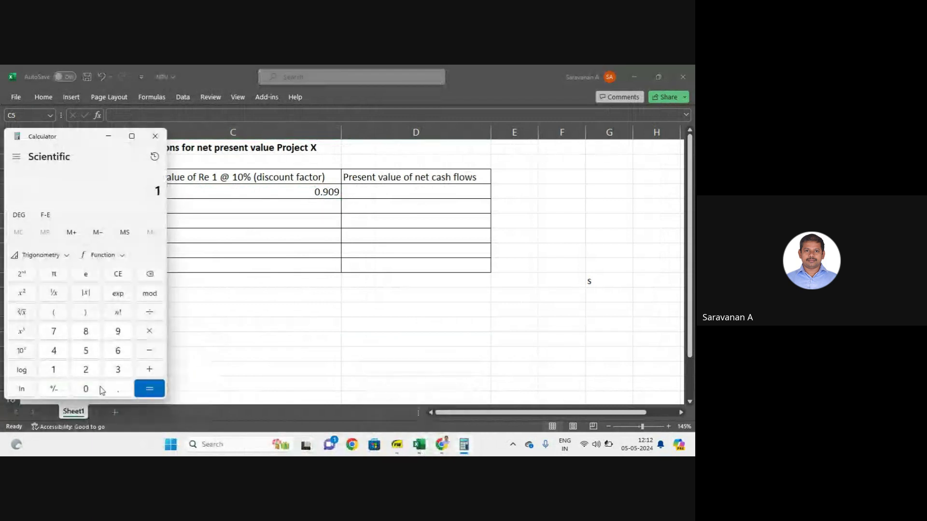
click(118, 391)
click(150, 274)
click(149, 313)
click(109, 390)
click(57, 372)
click(21, 333)
click(84, 371)
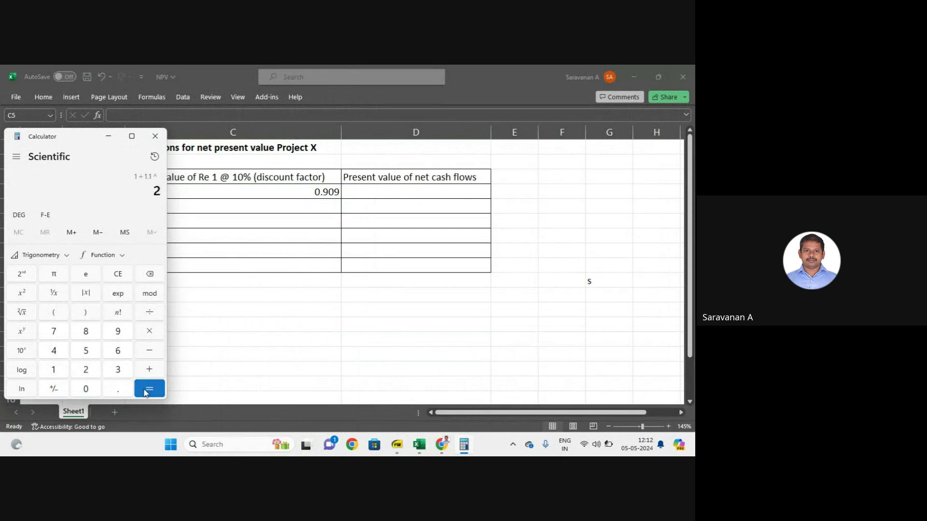
click(149, 392)
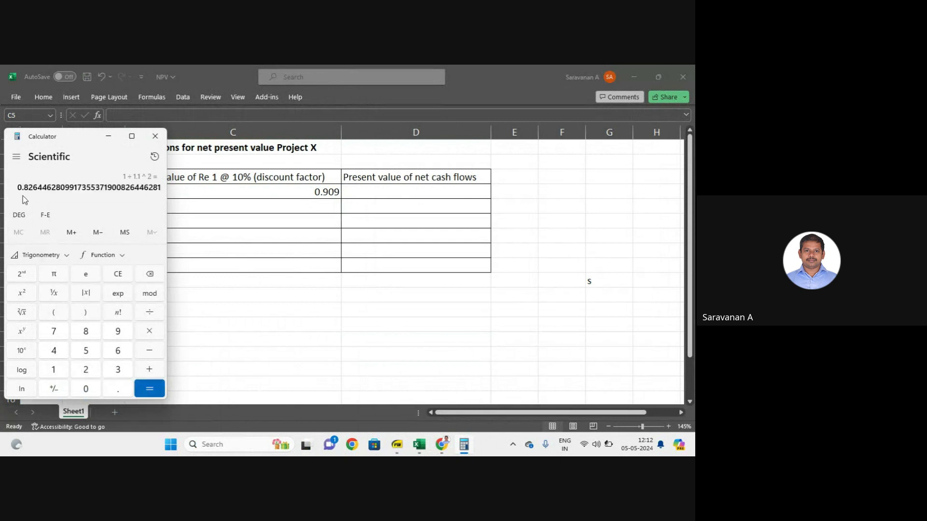
- Check the year 2 discount factor in the PDF's Project X table and enter .826 in cell C5 of the NPV workbook
click(290, 230)
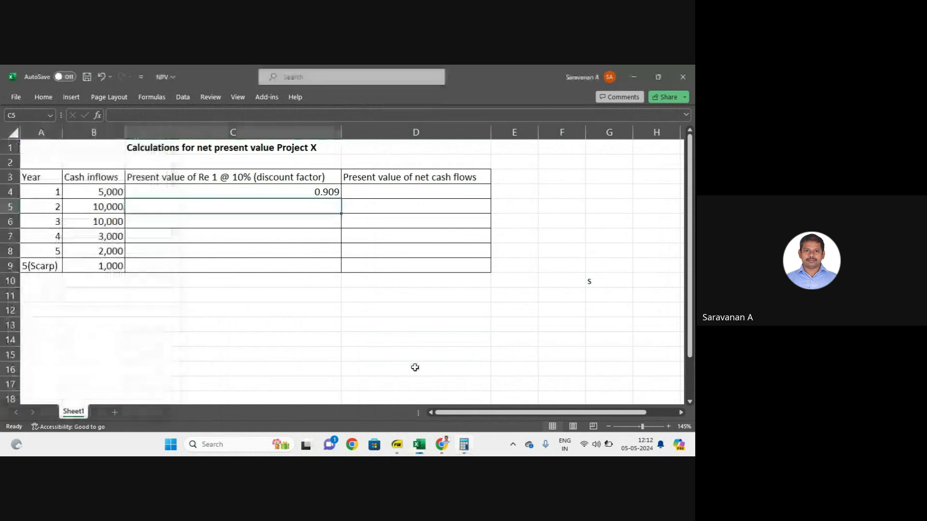
key(alt+Tab)
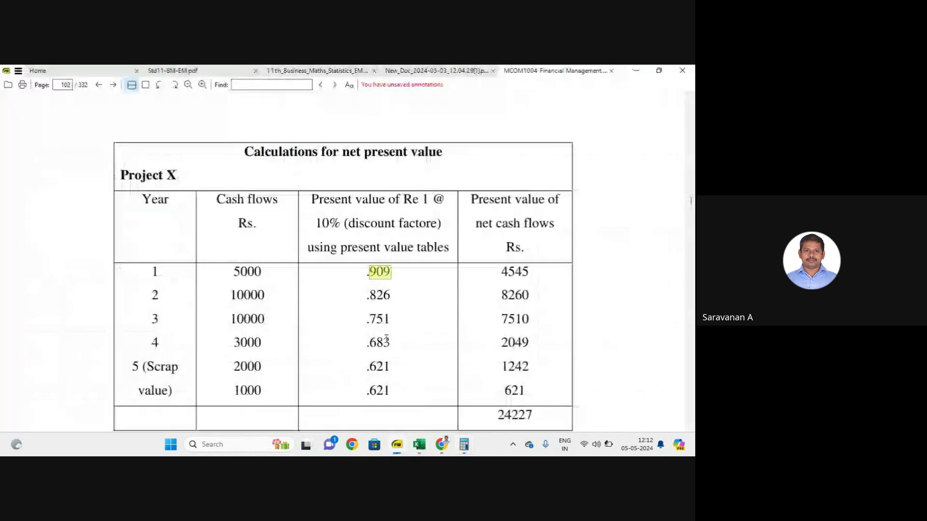
key(alt+Tab)
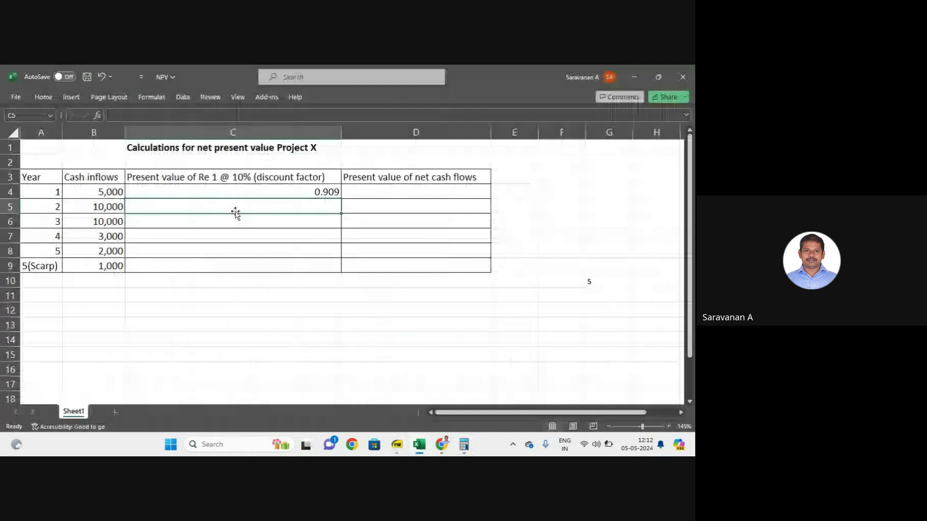
text(.)
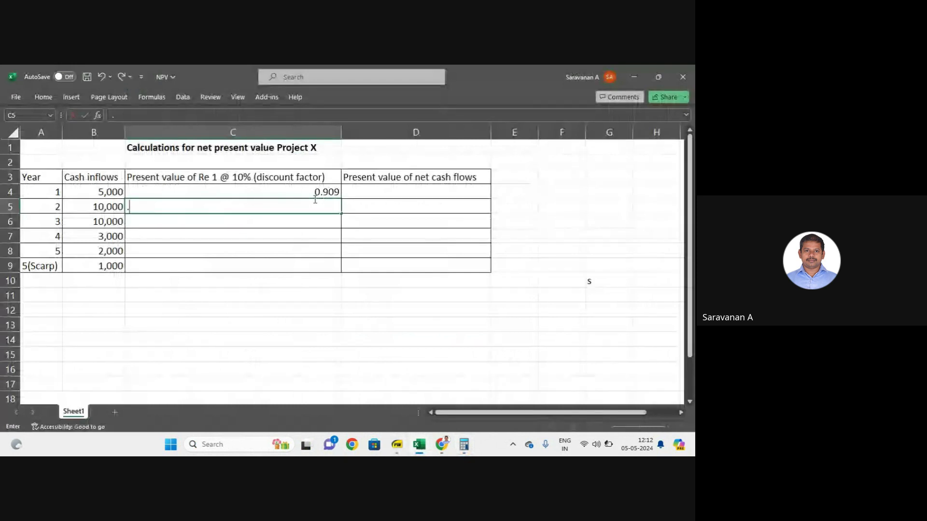
text(826)
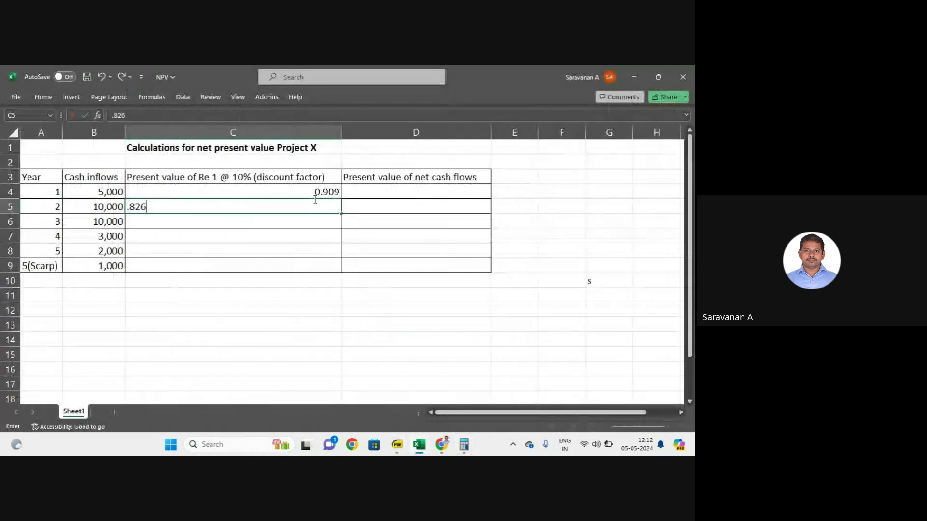
key(Return)
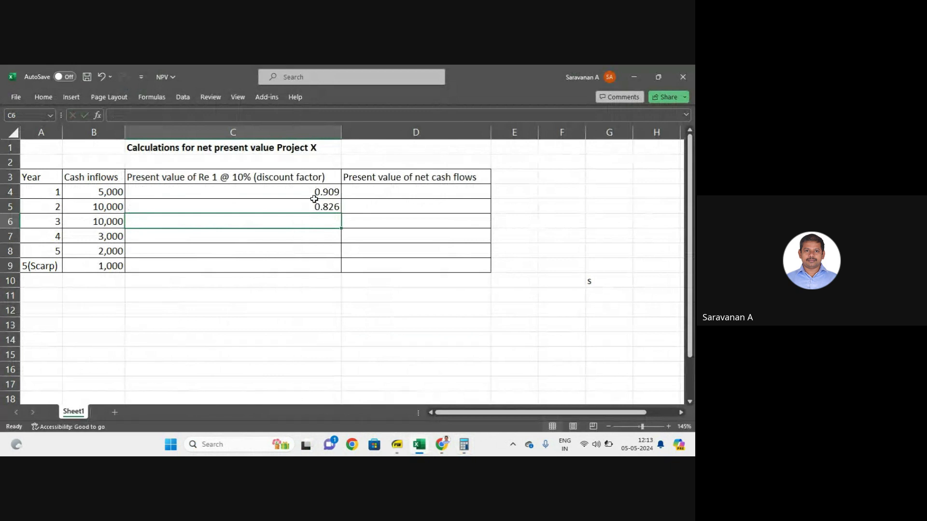
- Enter the discount factors .751 in C6 and .683 in C7, consulting the PDF's Project X table
text(.751)
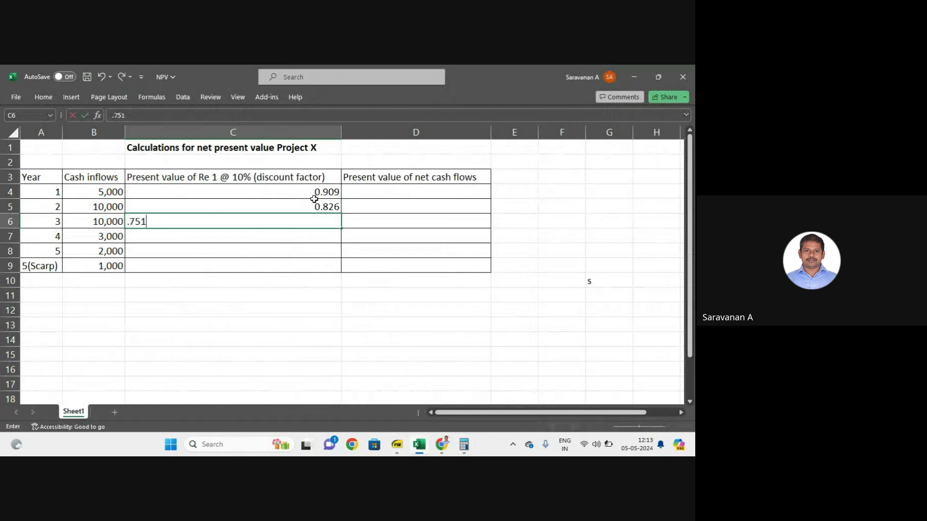
key(Return)
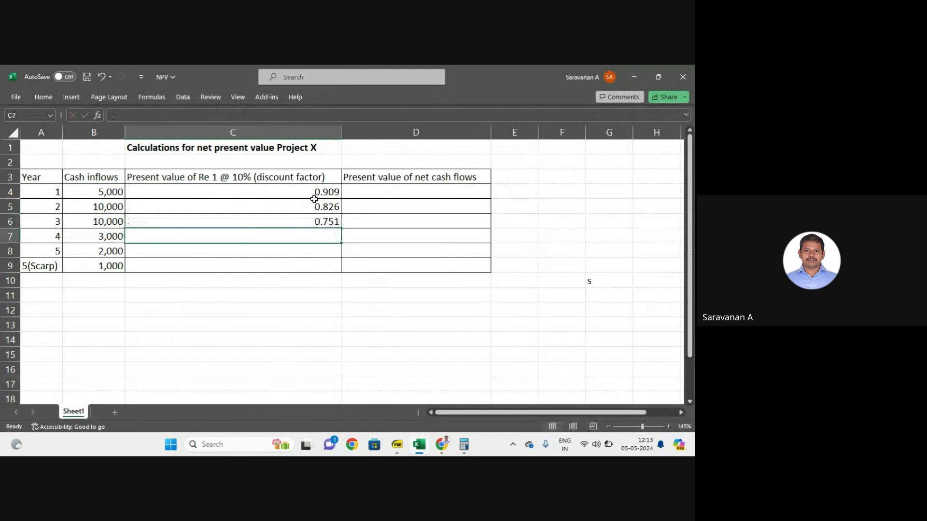
key(alt+Tab)
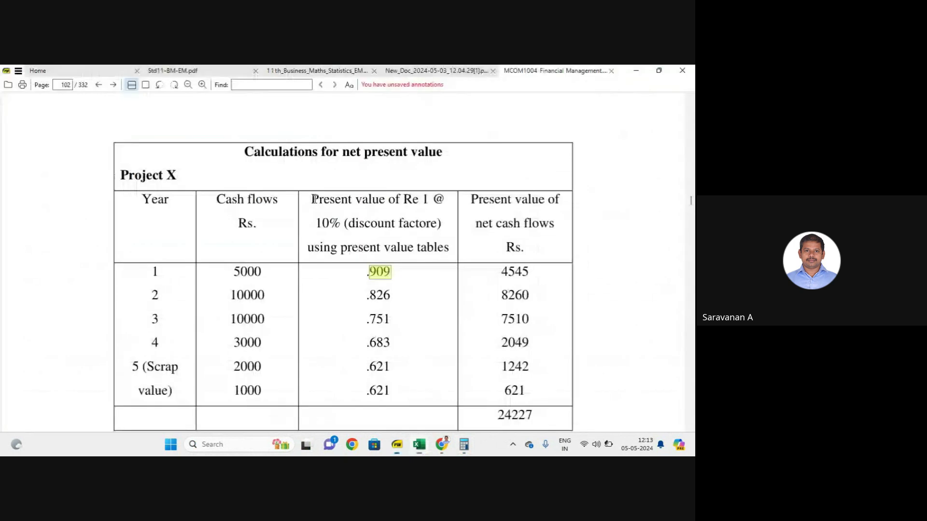
key(alt+Tab)
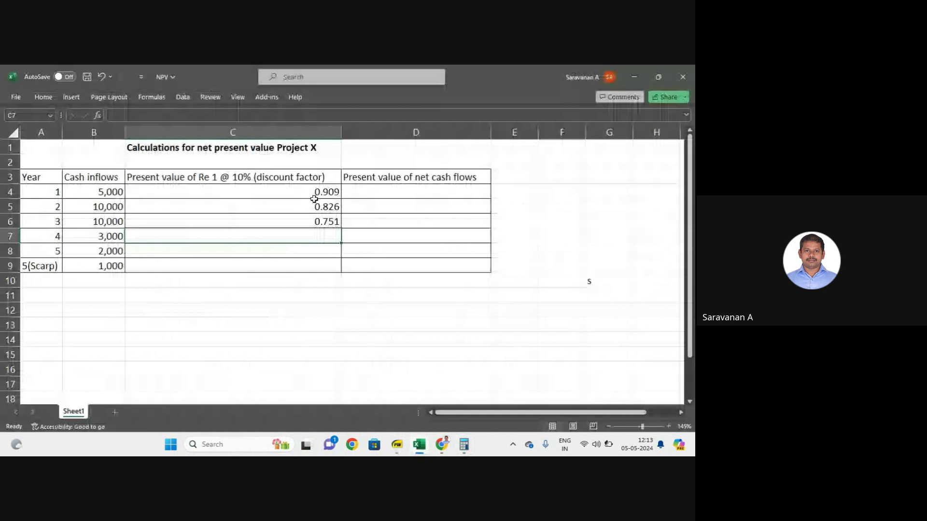
key(alt+Tab)
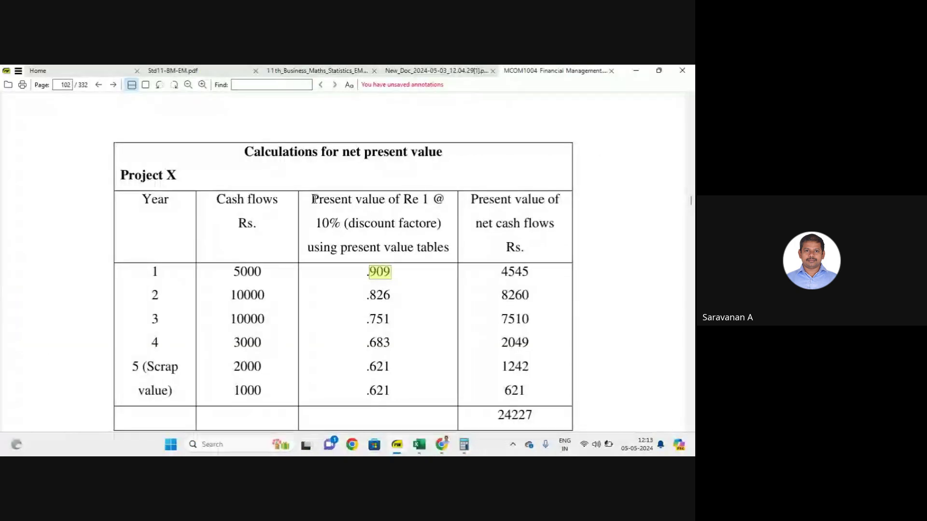
key(alt+Tab)
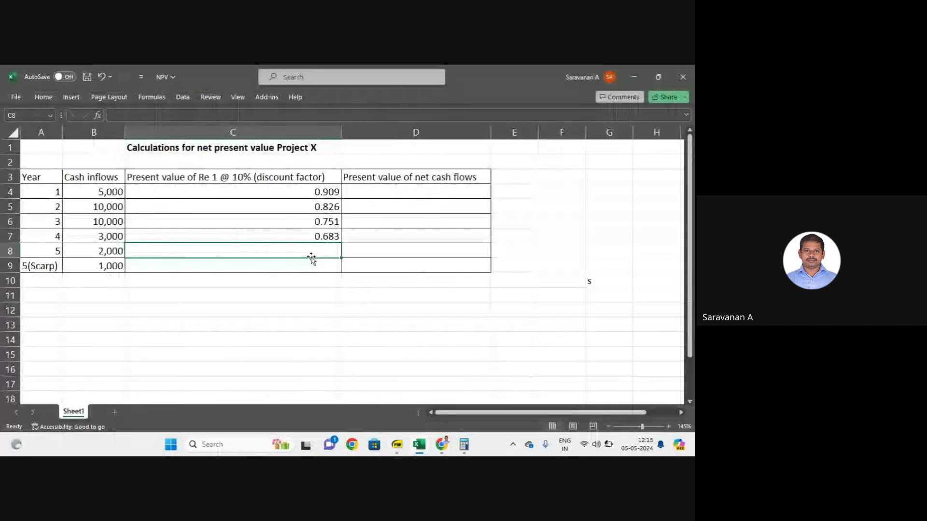
- Enter the year 5 discount factor .621 in C8 and copy it to the scrap value row in C9
text(0.621)
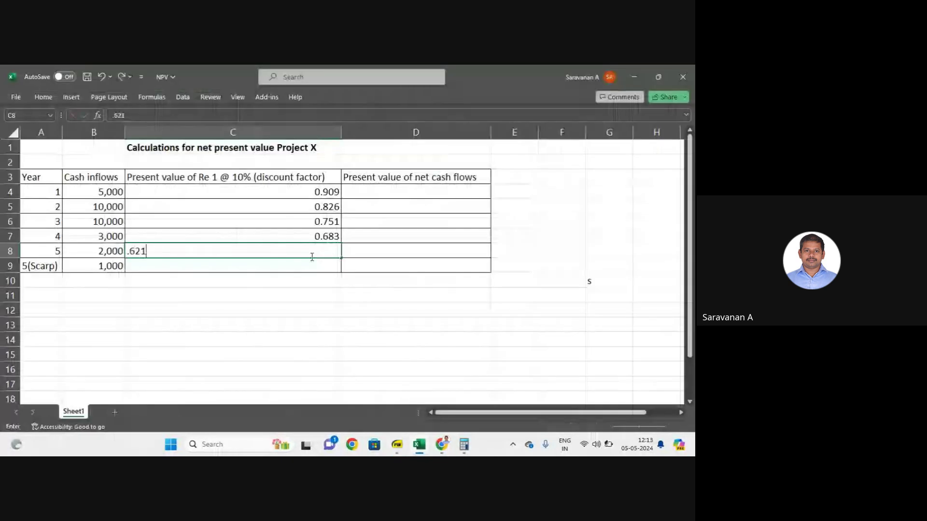
key(Return)
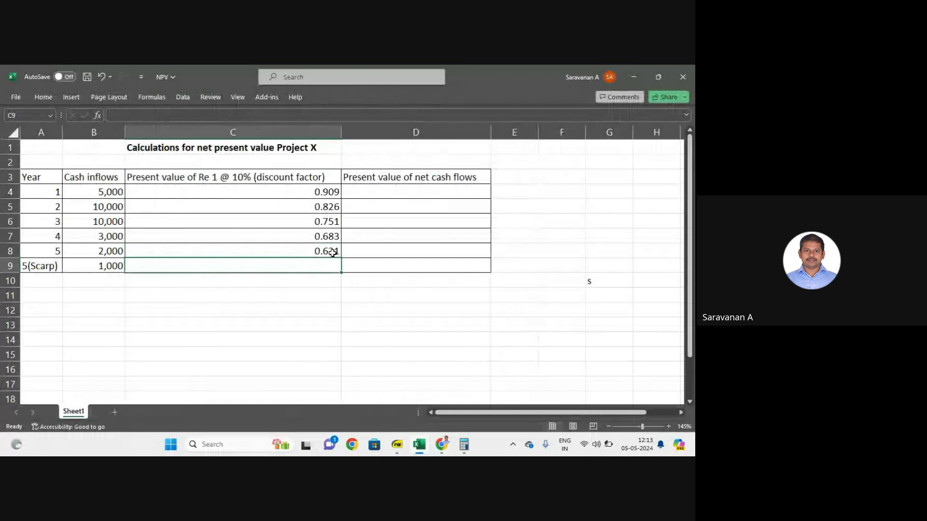
click(332, 252)
key(ctrl+c)
click(325, 268)
key(ctrl+v)
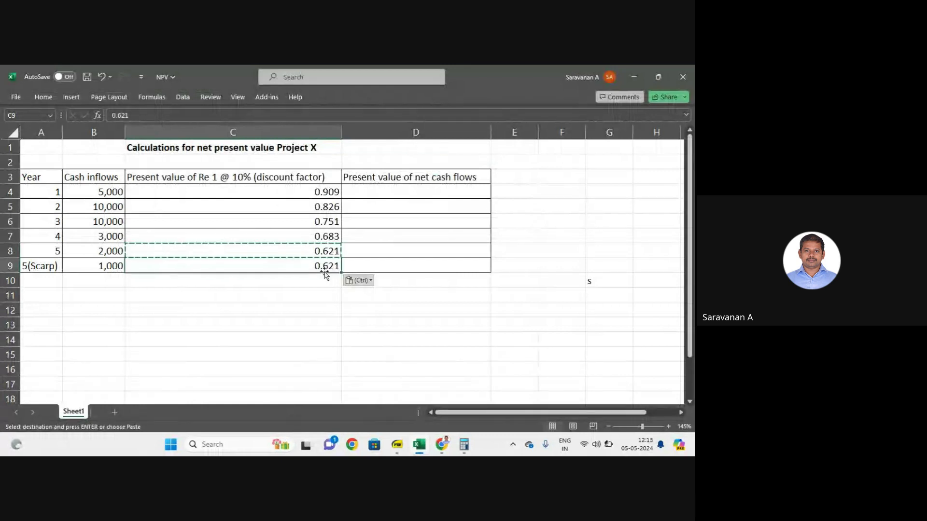
key(Escape)
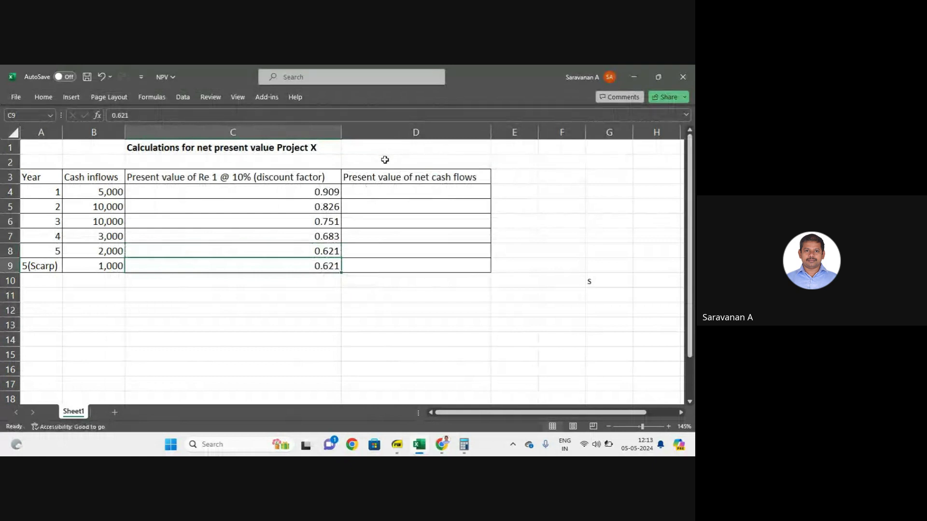
click(328, 196)
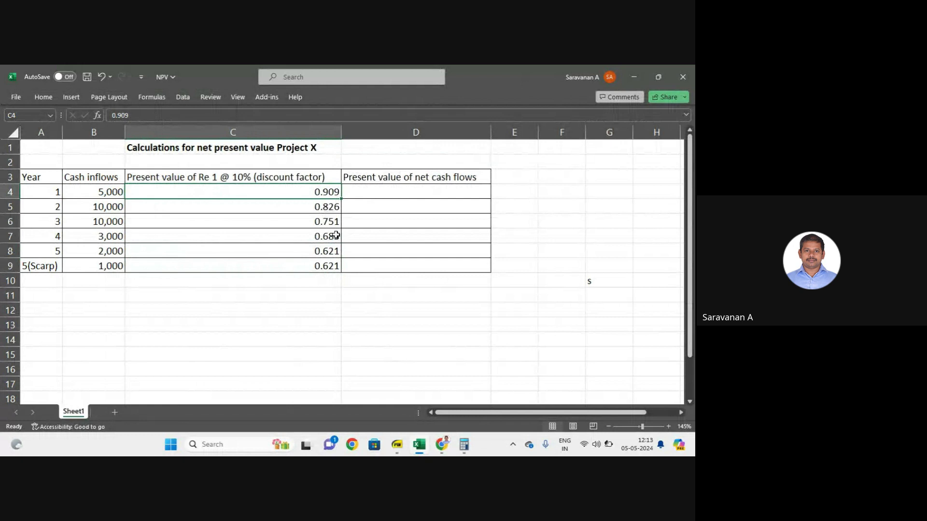
click(41, 280)
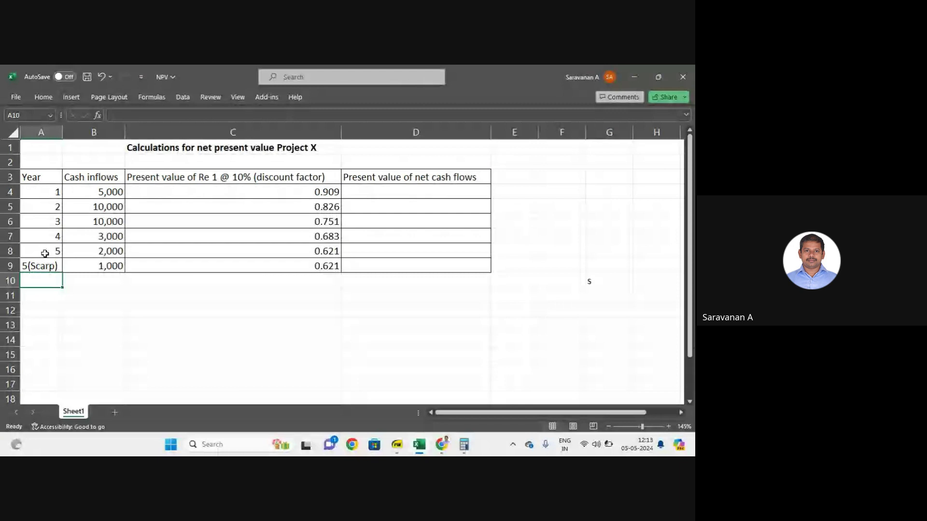
click(129, 321)
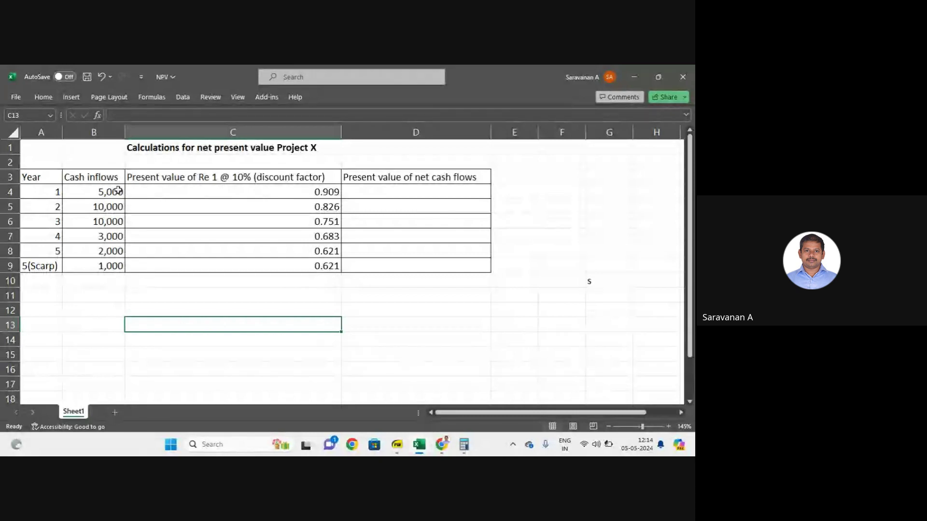
- Calculate the year 1 present value in D4 with the formula =B4*C4
click(393, 192)
text(=)
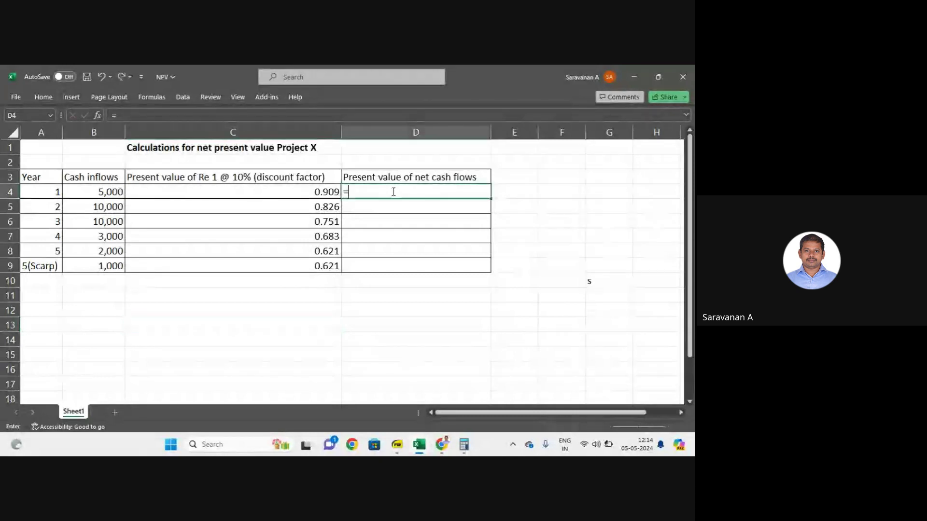
click(111, 192)
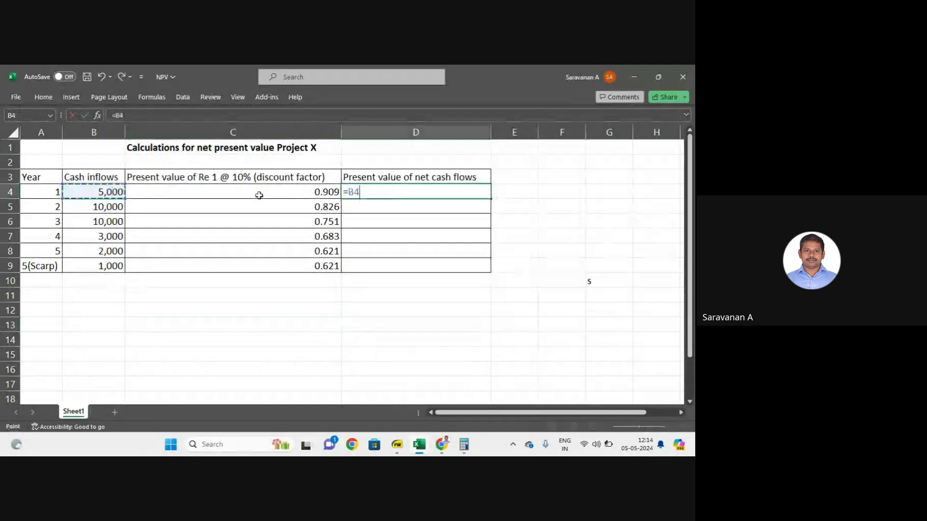
text(*)
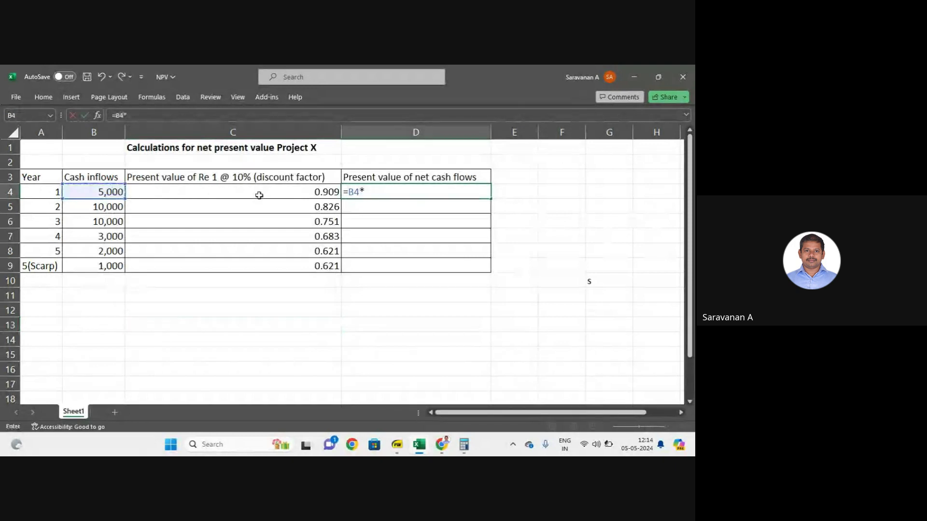
click(259, 195)
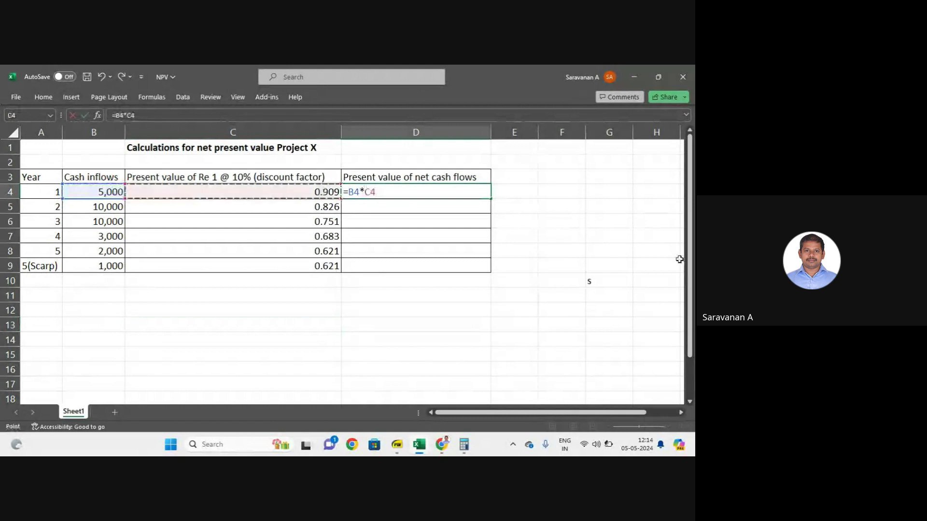
key(Return)
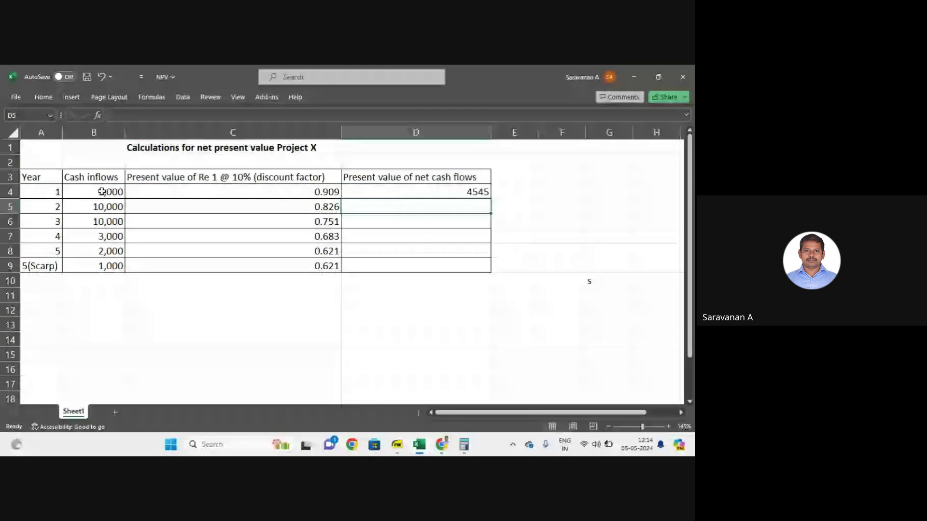
- Fill the present value formula from D4 down to the scrap value row in D9 and review the yearly figures
click(486, 194)
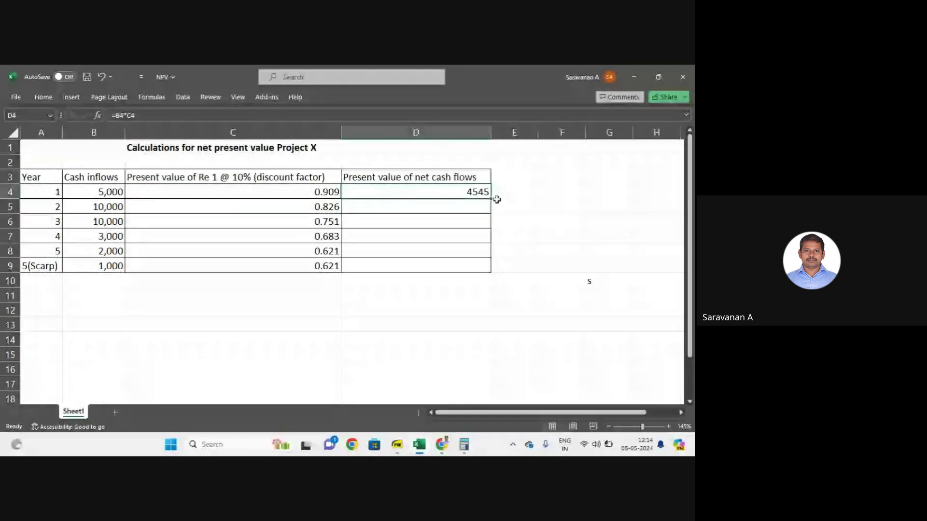
drag(491, 199, 489, 275)
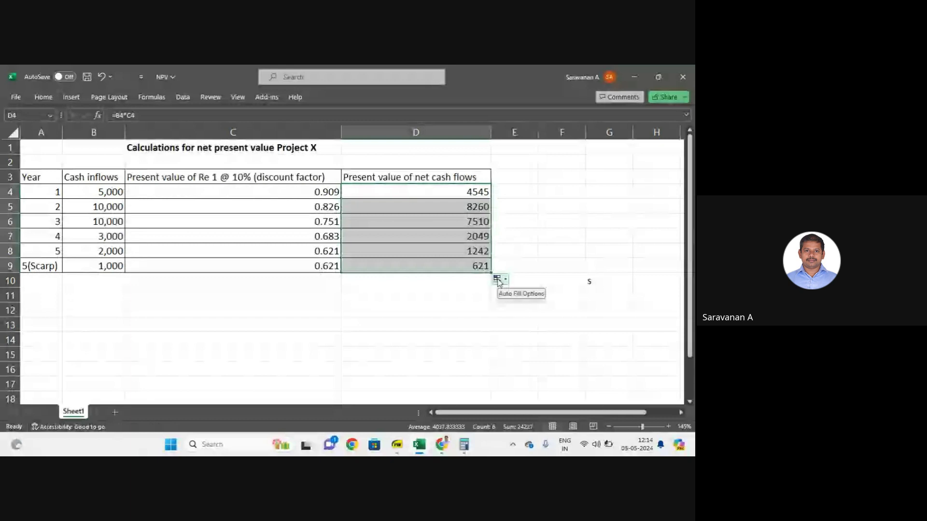
click(415, 309)
click(104, 205)
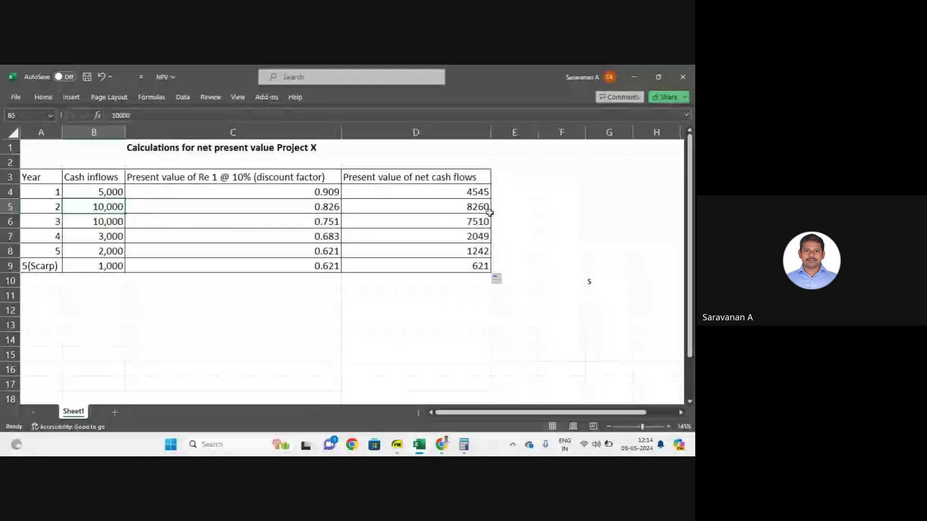
click(477, 222)
click(112, 240)
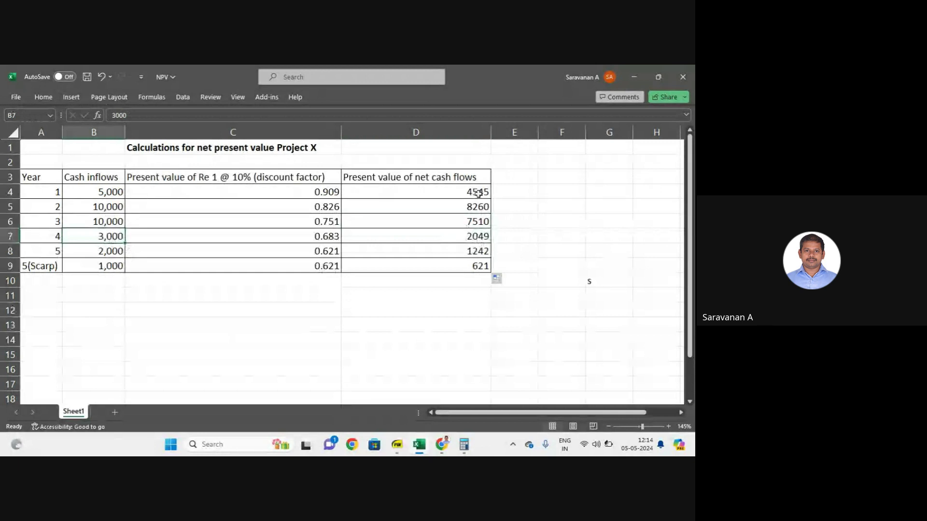
- Total the present values D4:D9 with AutoSum in D10 and make the total bold
drag(478, 193, 463, 284)
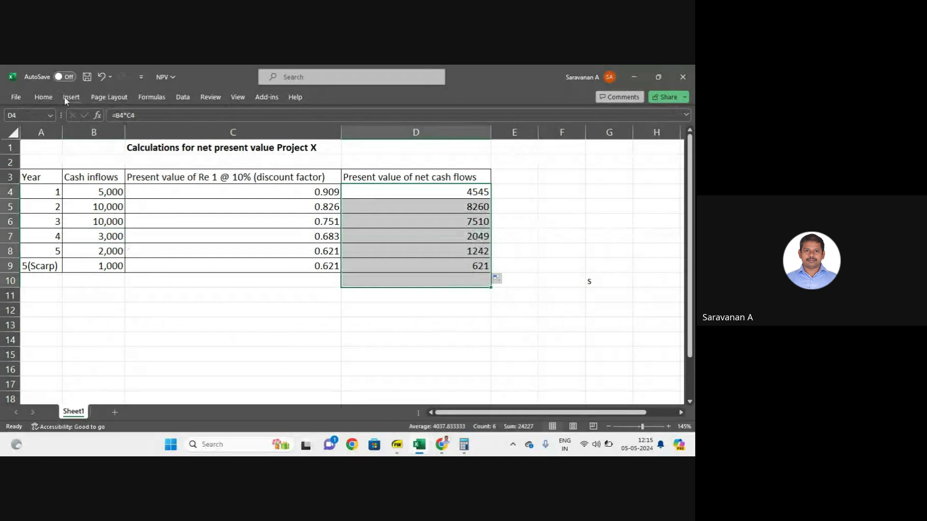
click(43, 97)
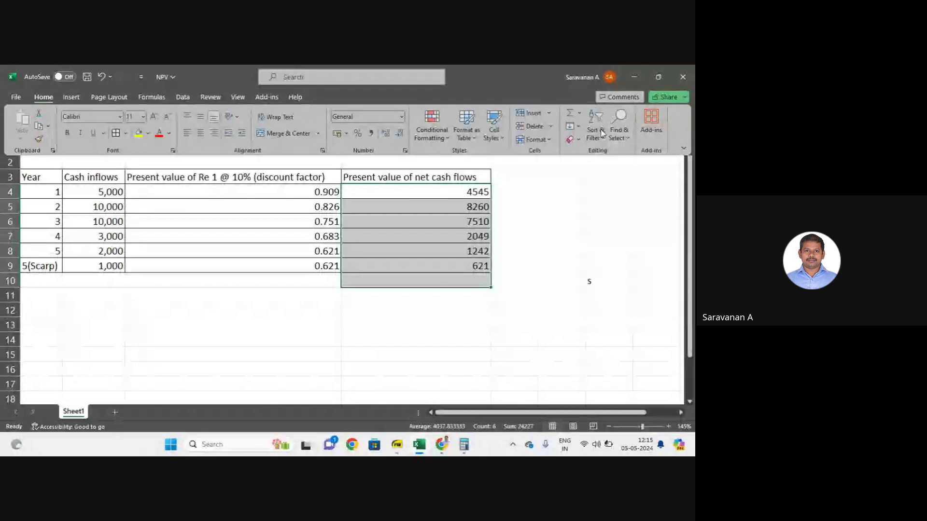
click(570, 112)
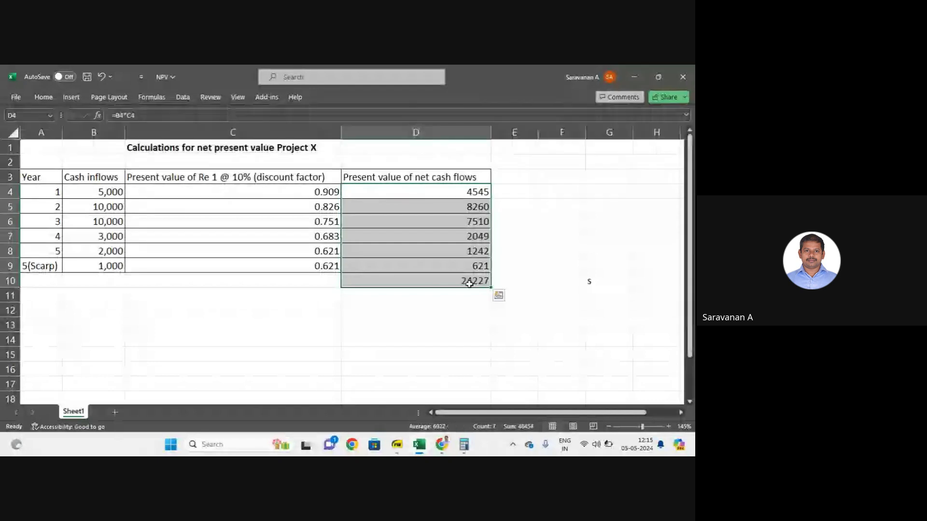
click(469, 284)
key(ctrl+b)
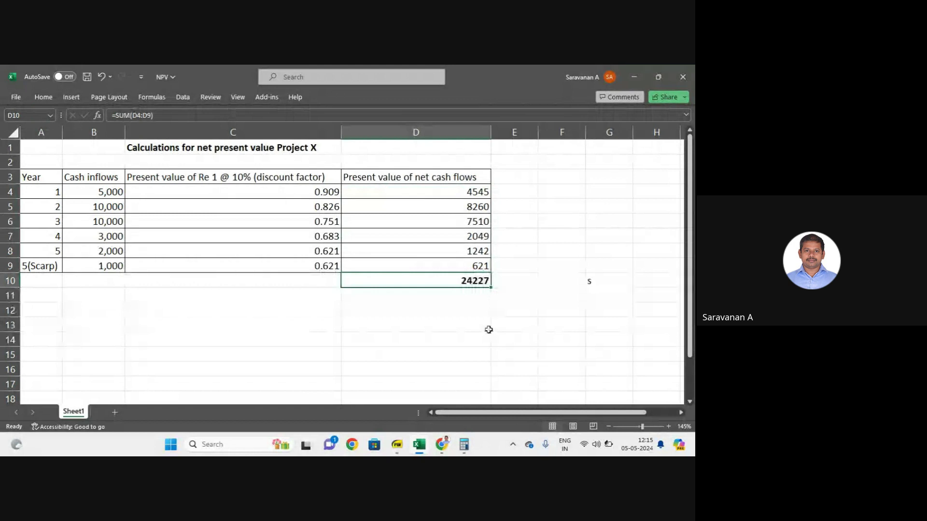
- Total the cash inflows B4:B9 with AutoSum in B10 and make the total bold
drag(112, 192, 115, 285)
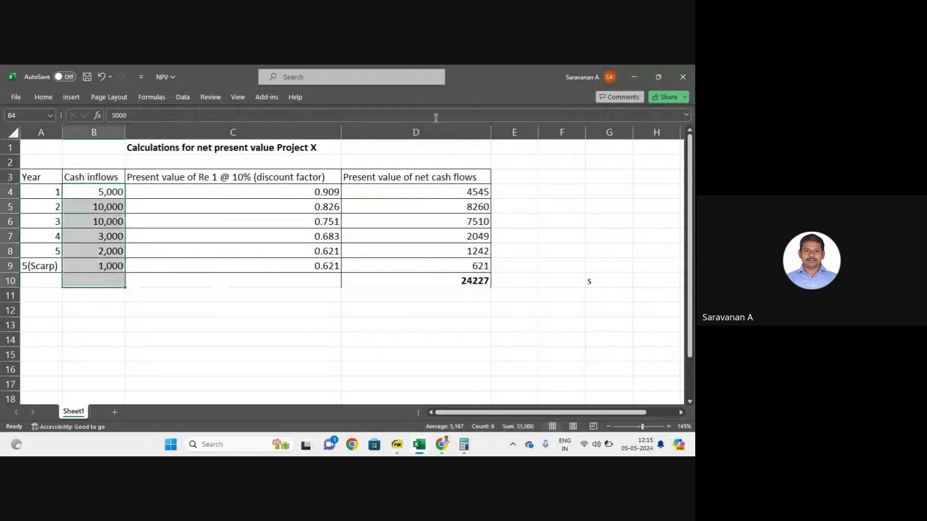
click(44, 97)
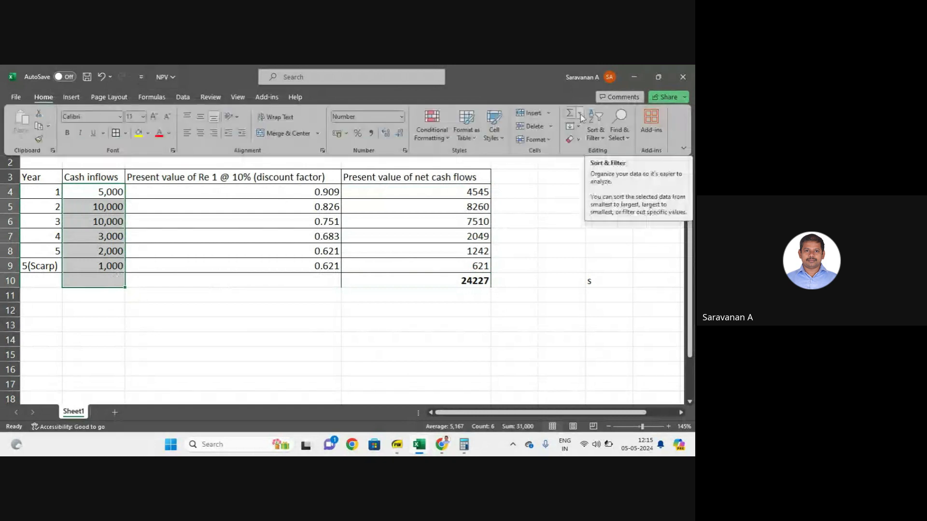
click(579, 113)
click(577, 126)
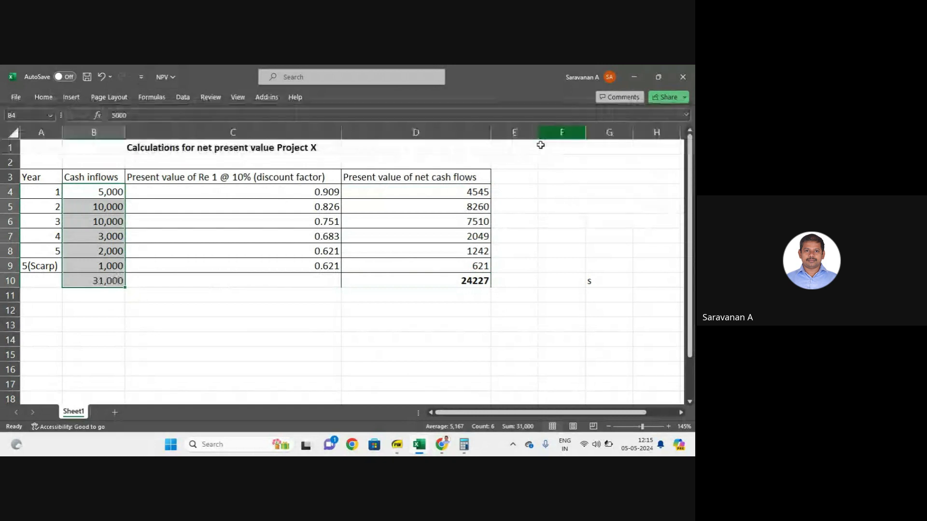
click(104, 282)
mouse_move(467, 439)
key(ctrl+b)
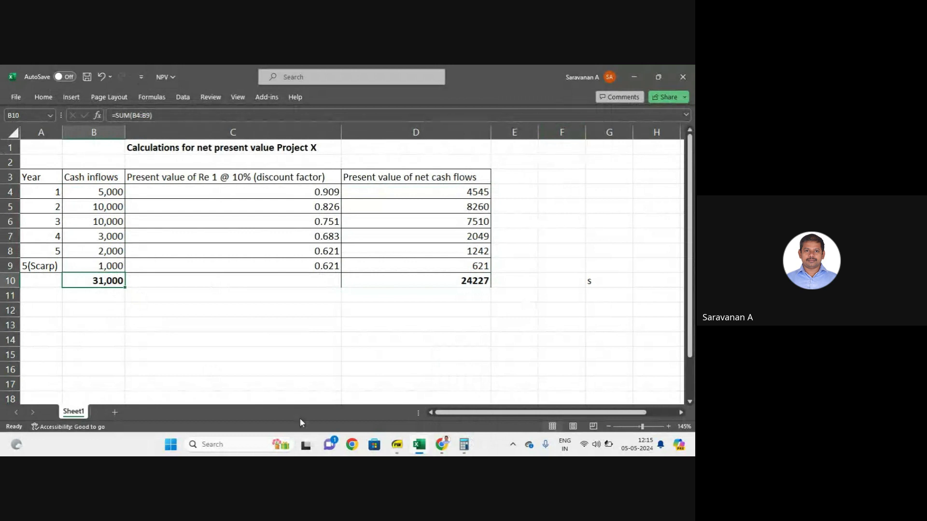
- Switch to the textbook PDF and compare the D10 total with the Project X solution, checking the project's initial investment
click(480, 282)
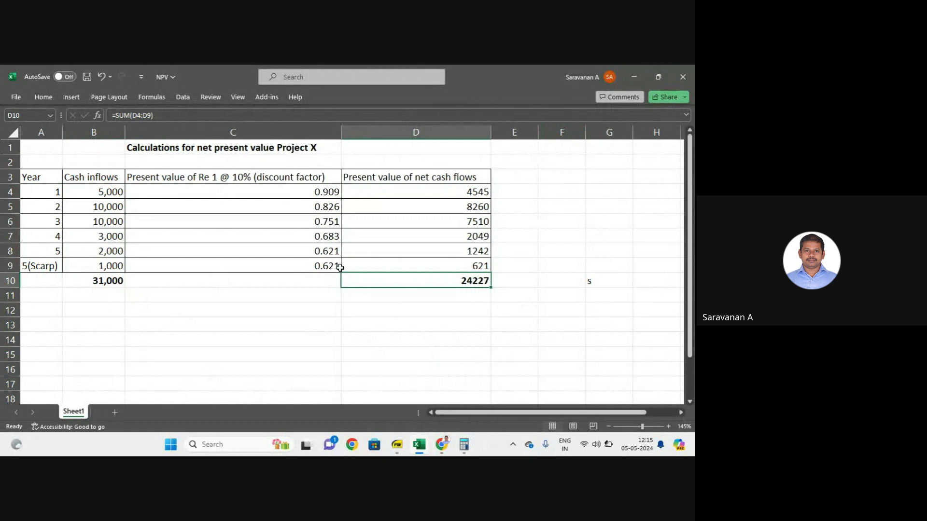
key(alt+Tab)
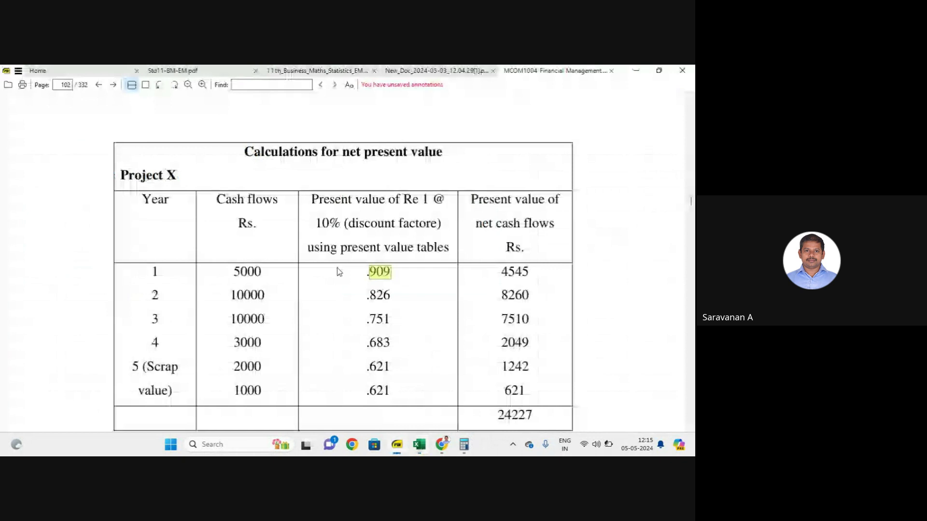
scroll(337, 268, up, 5)
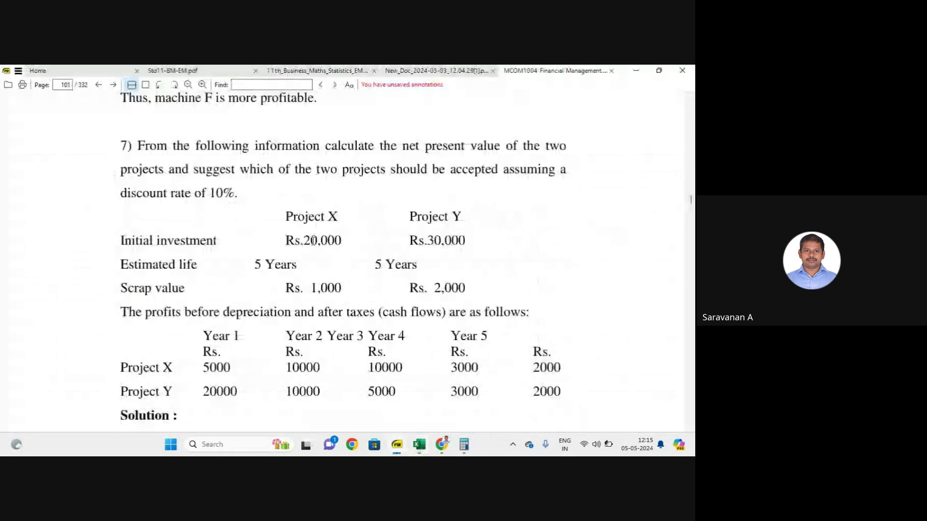
scroll(312, 240, down, 1)
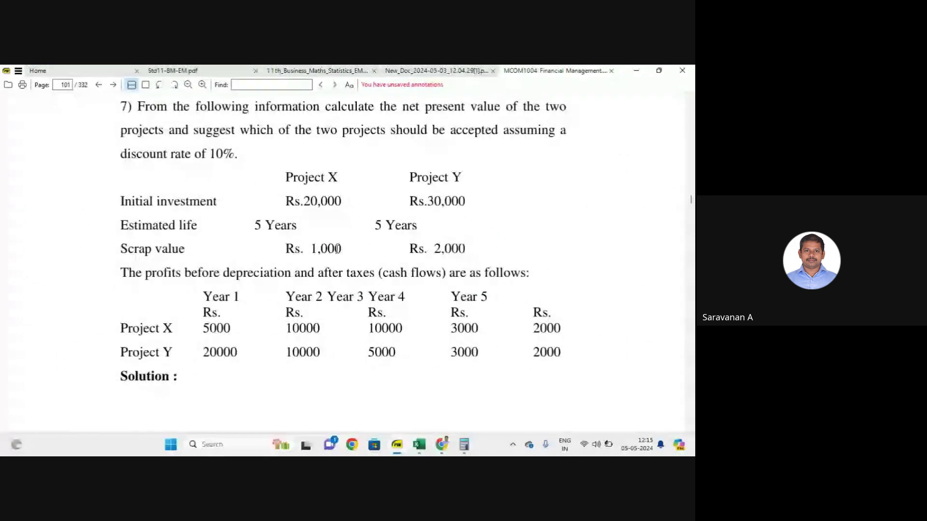
scroll(337, 249, down, 5)
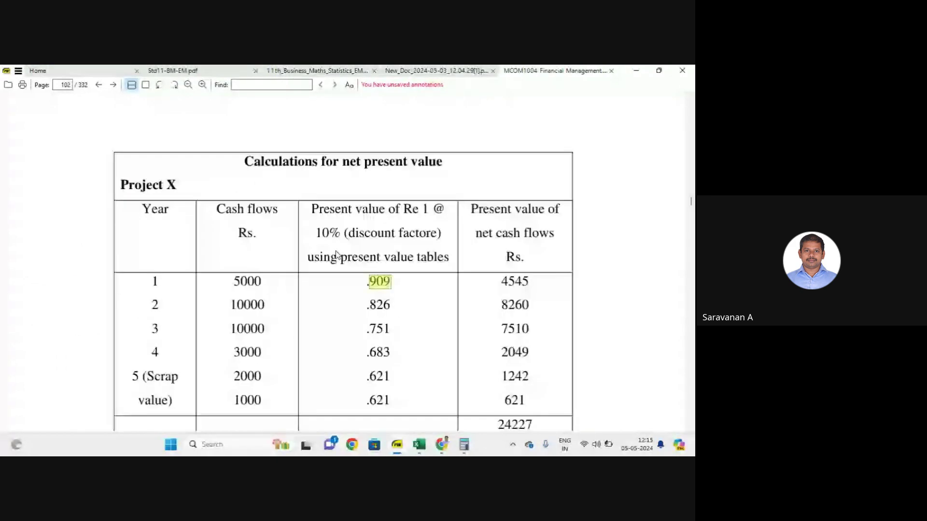
scroll(337, 254, down, 3)
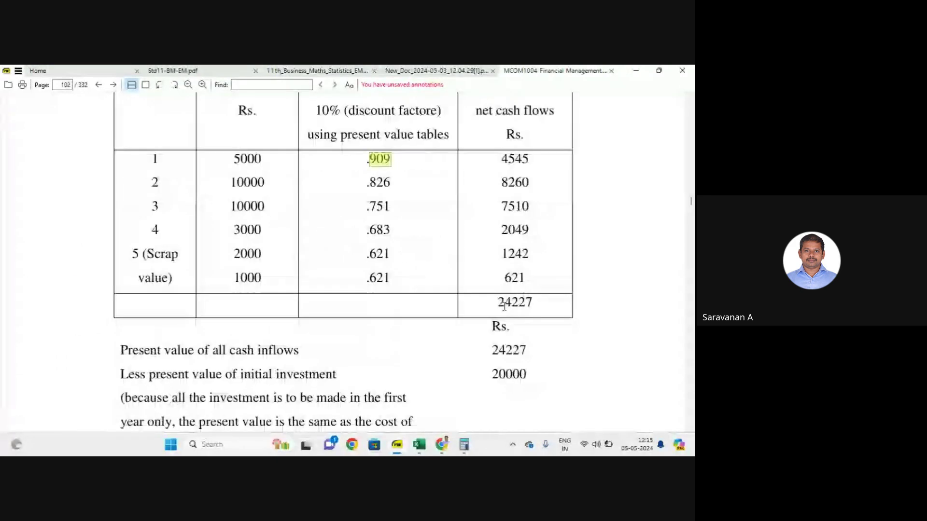
drag(504, 305, 533, 303)
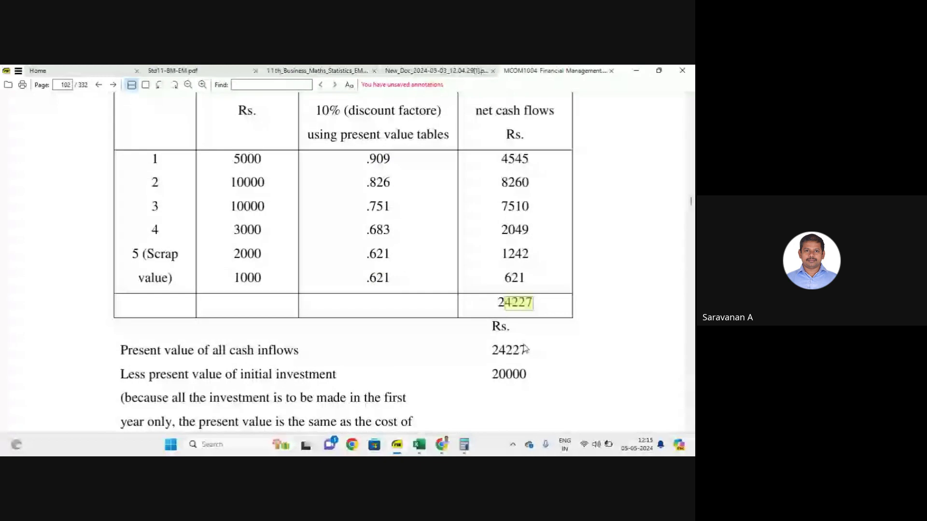
- Return to the NPV workbook and enter the label "Present Value" in C10 beside the present value total
key(alt+Tab)
click(347, 300)
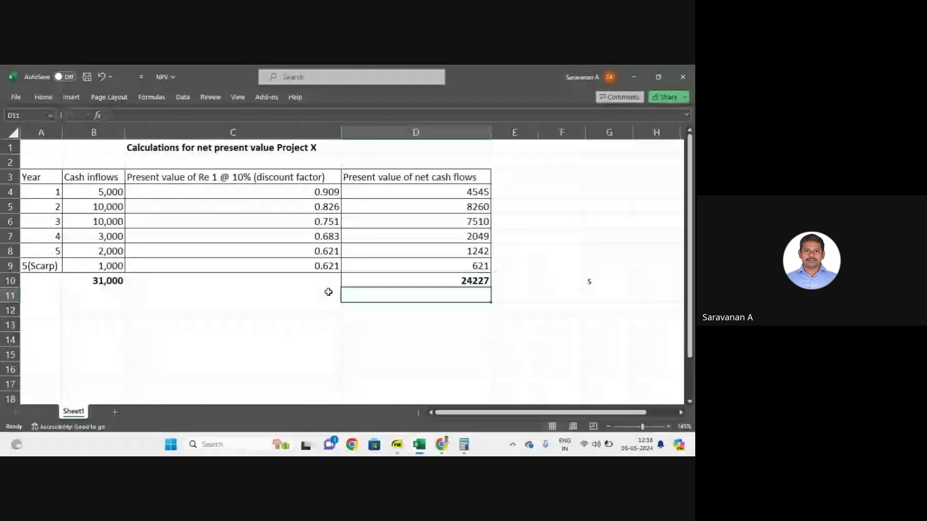
click(301, 283)
text(Pr)
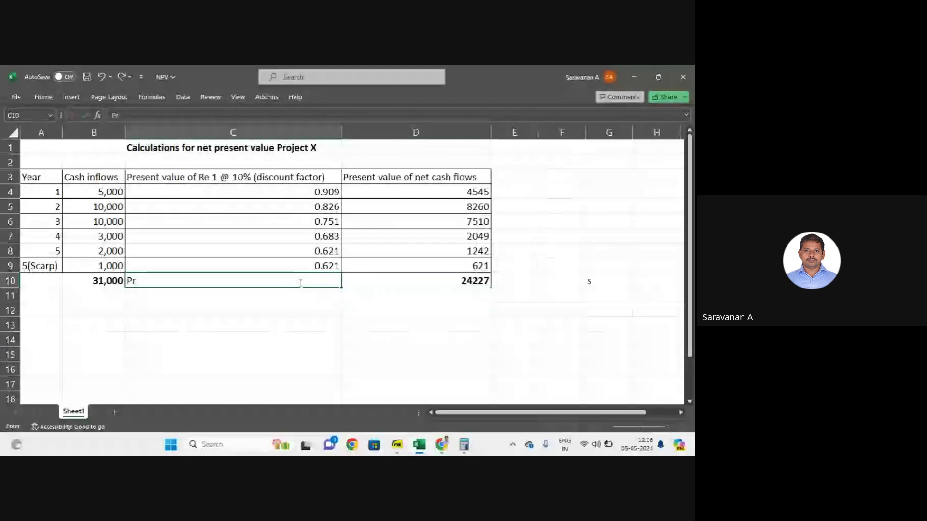
text(esen)
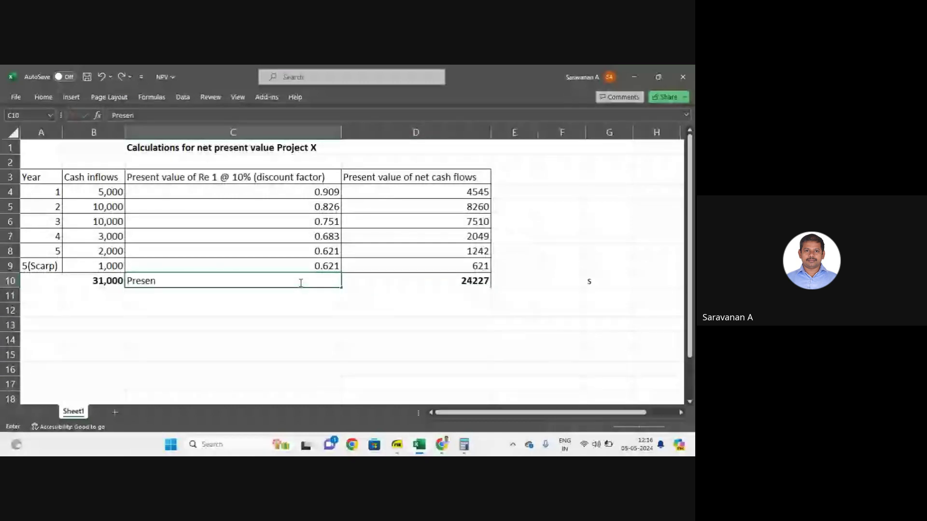
text(t Val)
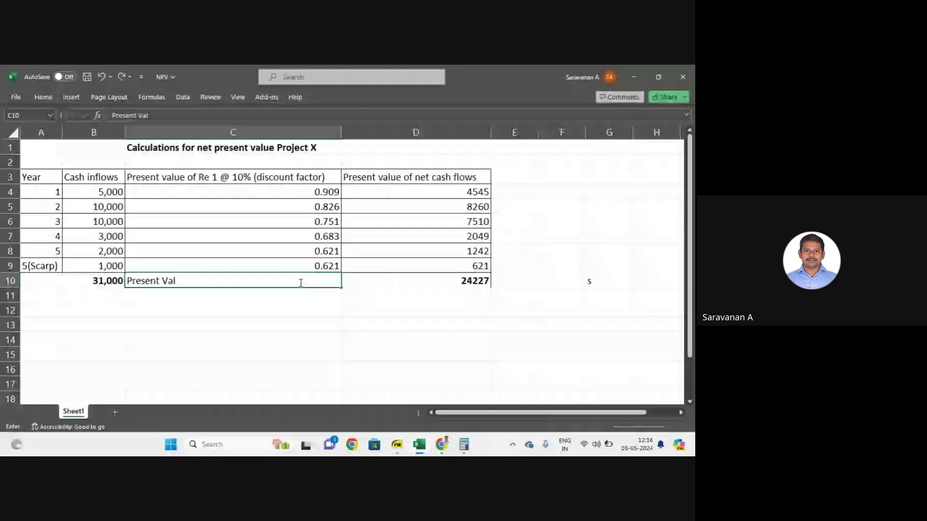
text(ue)
key(Tab)
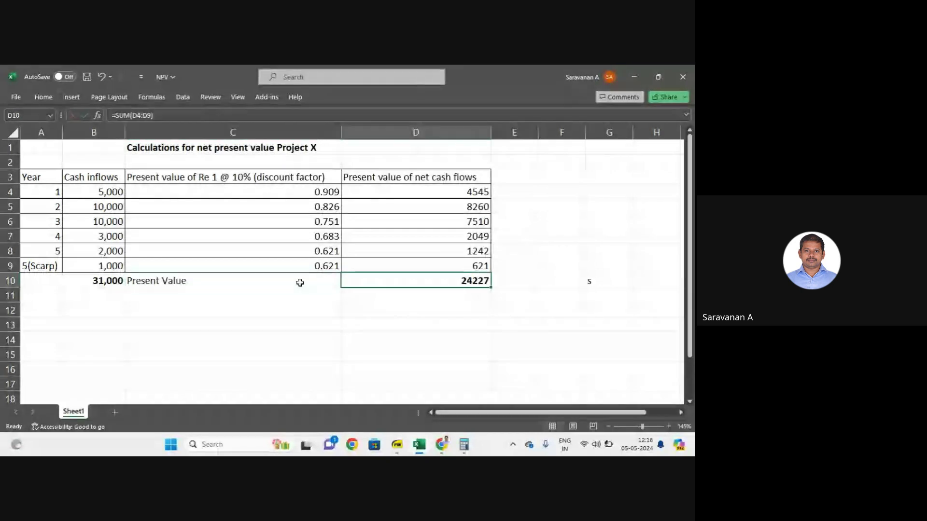
- Enter the label "Less: Initial Investment" in C11 and its amount 20,000 in D11
click(196, 298)
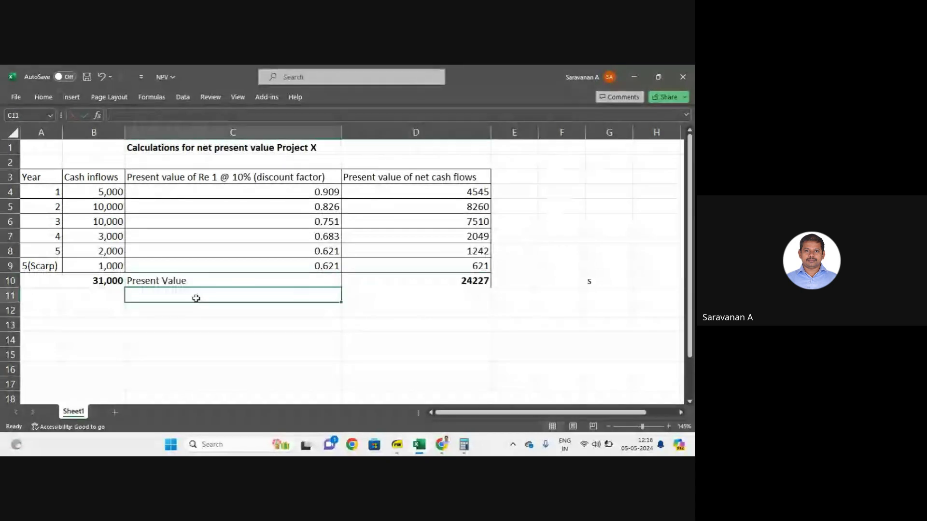
text(Less)
key(Up)
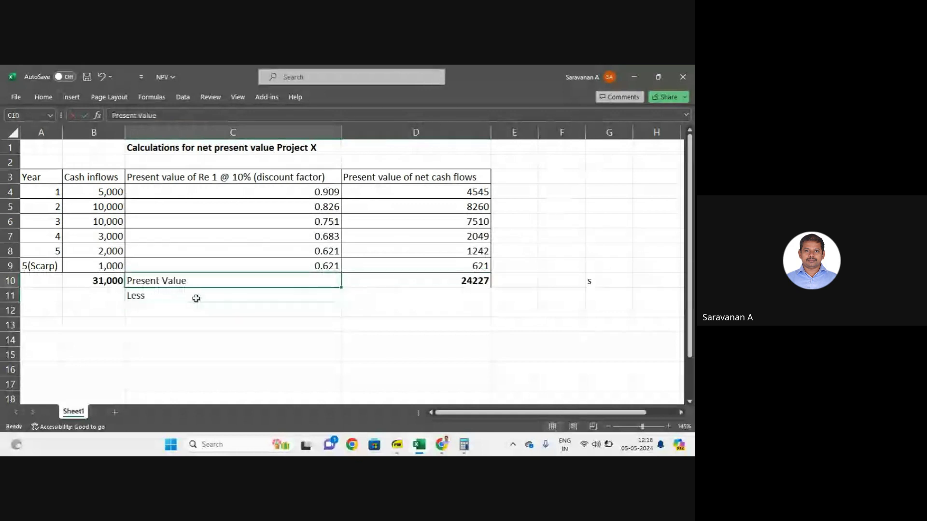
click(196, 299)
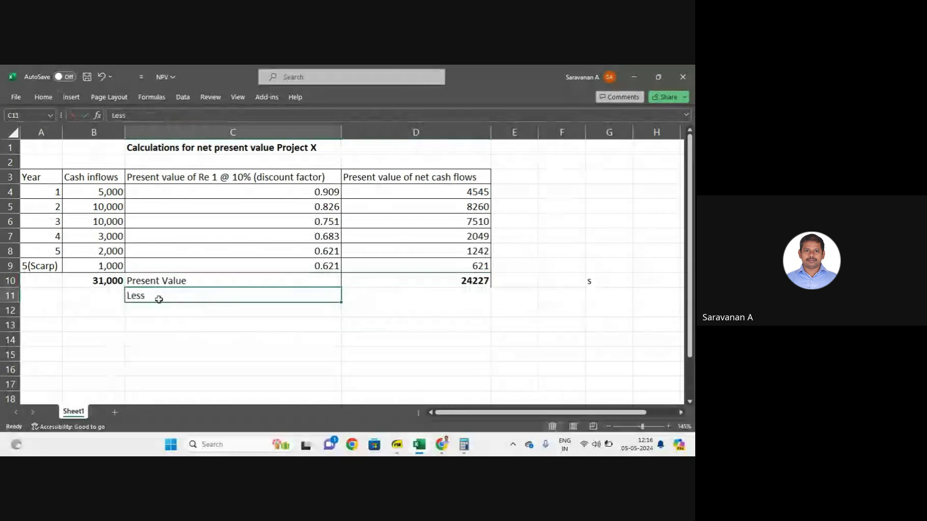
double_click(156, 300)
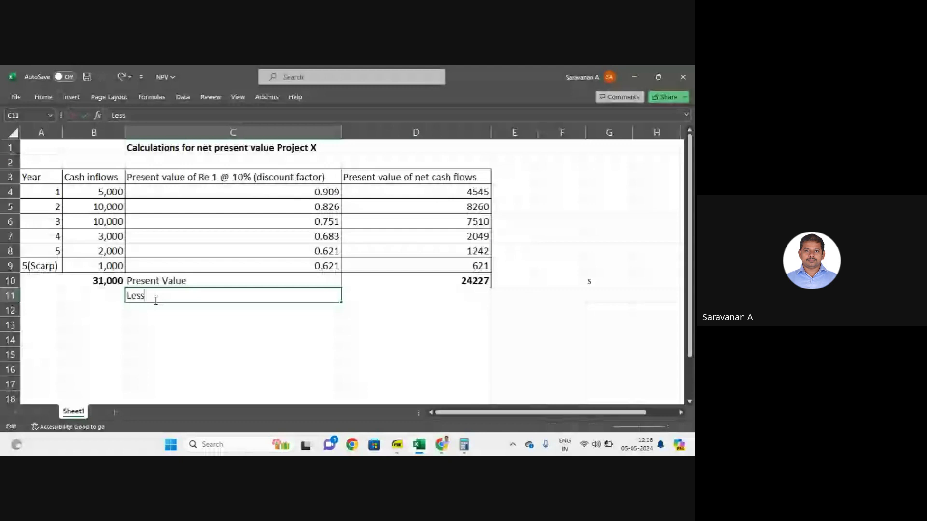
text(:)
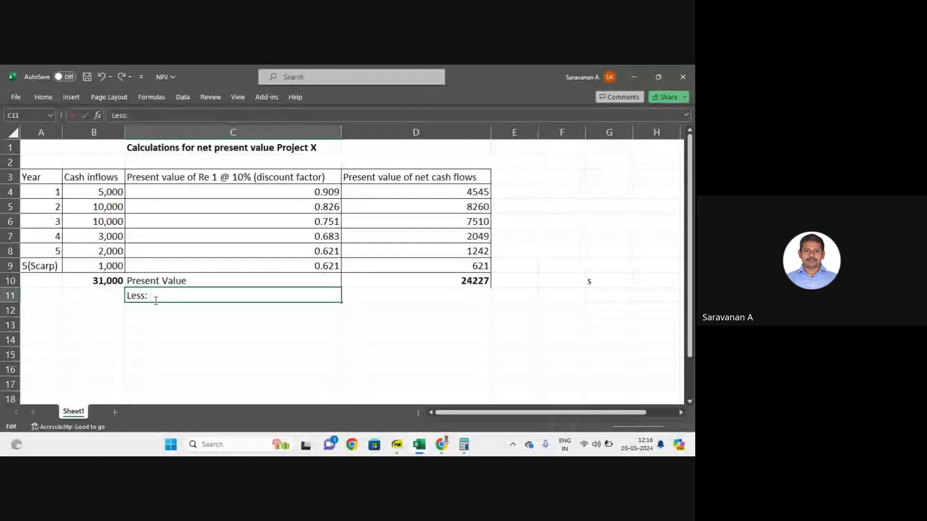
text( Initial Inv)
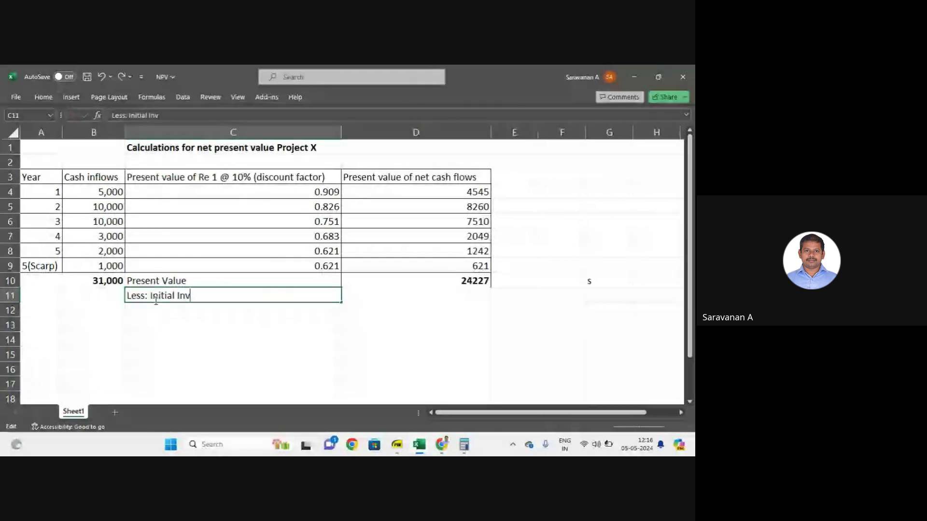
text(estment)
key(Tab)
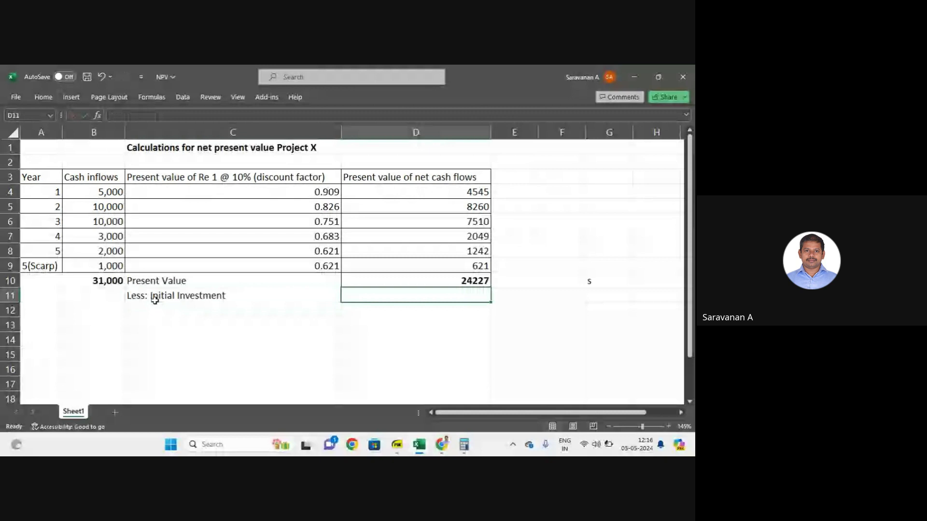
text(20,)
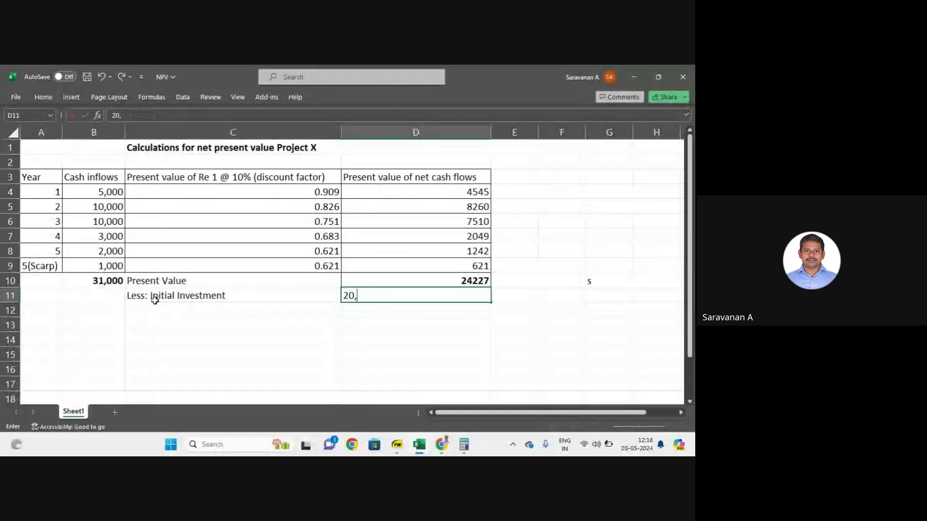
text(000)
click(156, 304)
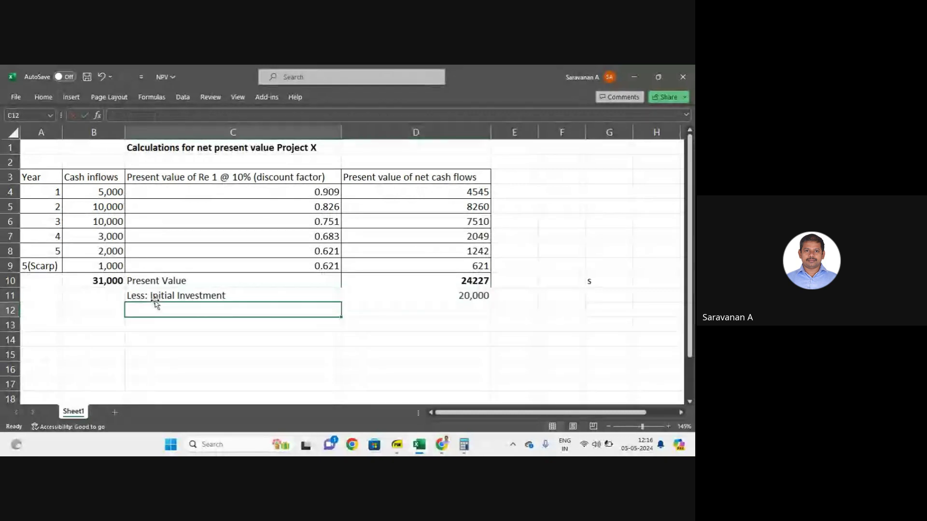
- Enter the label "NPV" in C12 and the net present value 4,227 in D12
drag(475, 281, 483, 292)
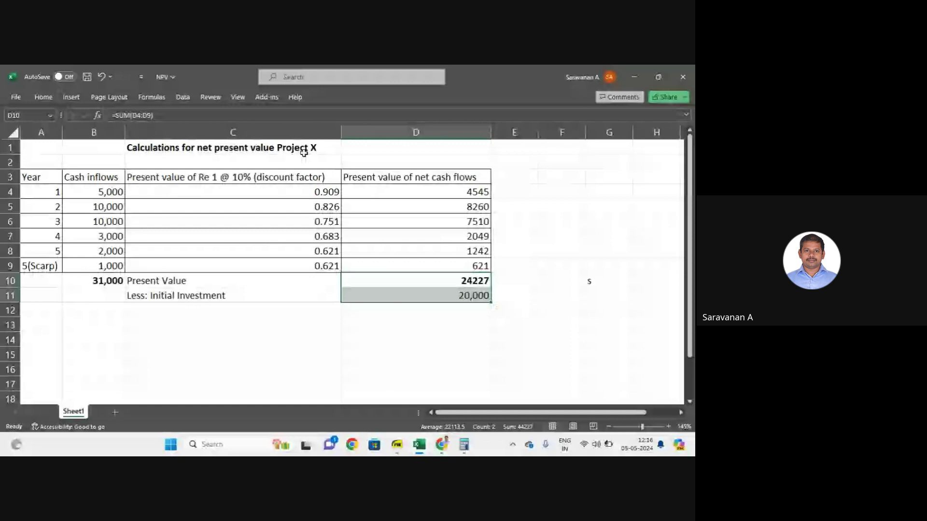
click(145, 310)
text(NPV)
key(Tab)
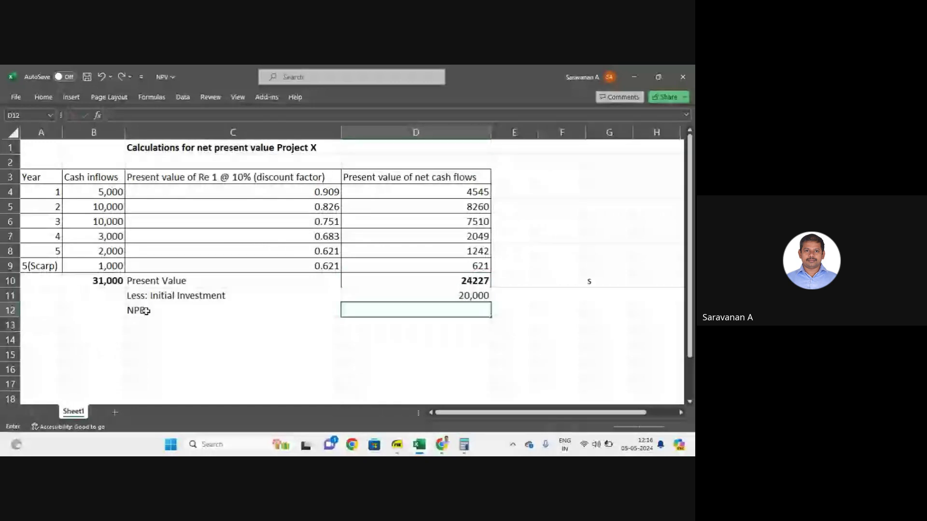
double_click(146, 311)
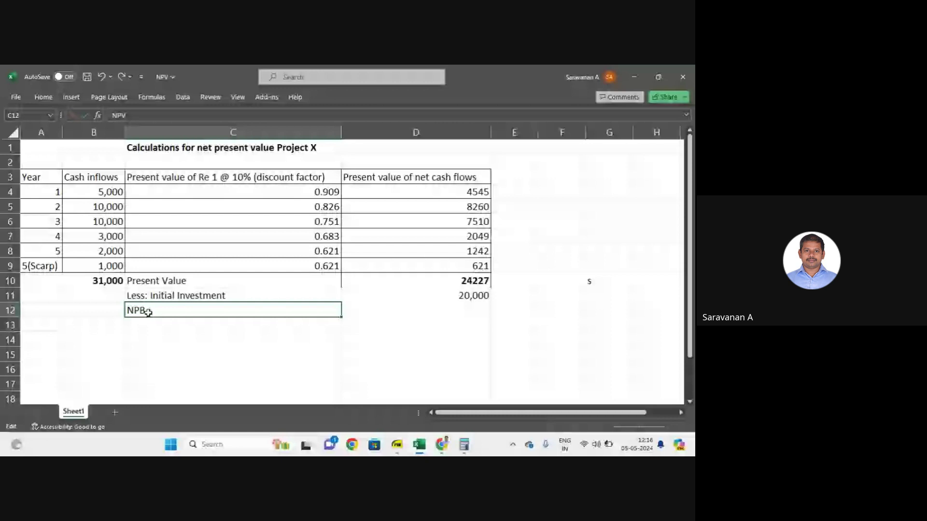
key(Tab)
text(4)
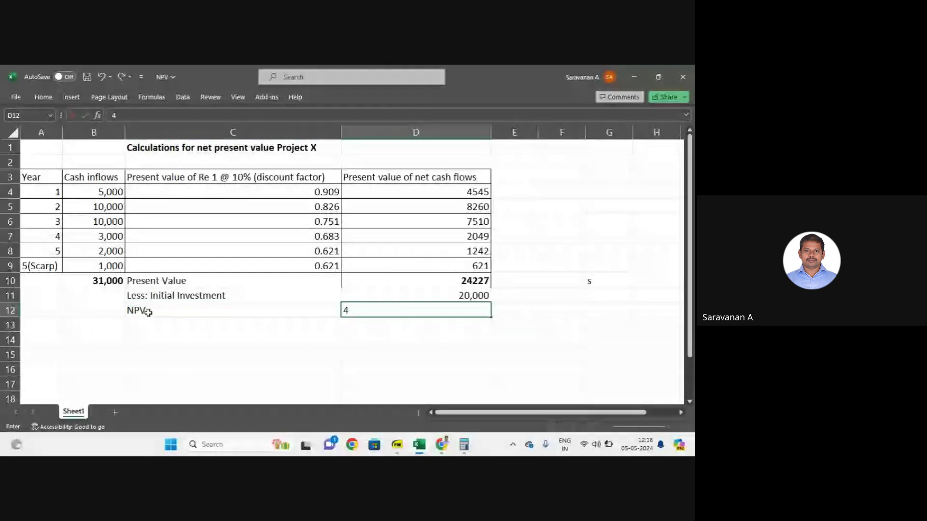
text(,227)
key(Tab)
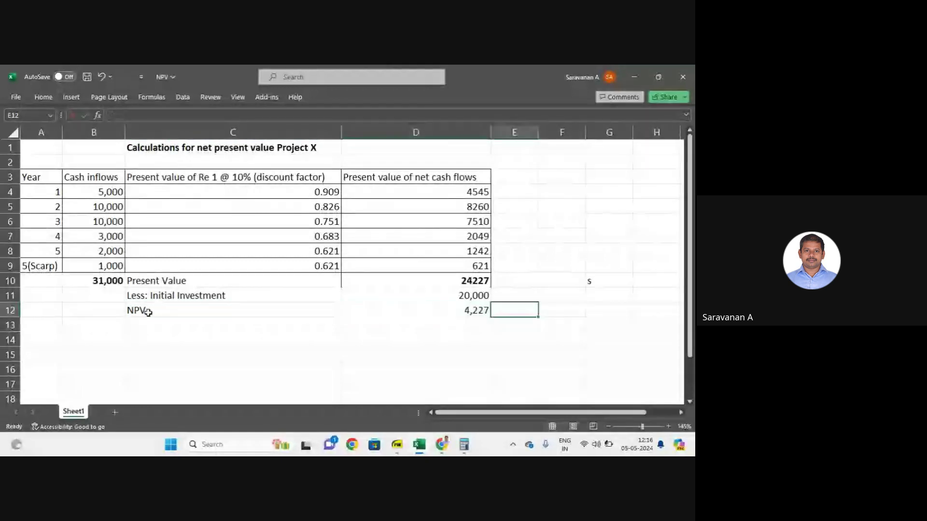
- Switch to the textbook PDF and check the D12 result against Project X's net present value, selecting that figure in the solution
key(alt+Tab)
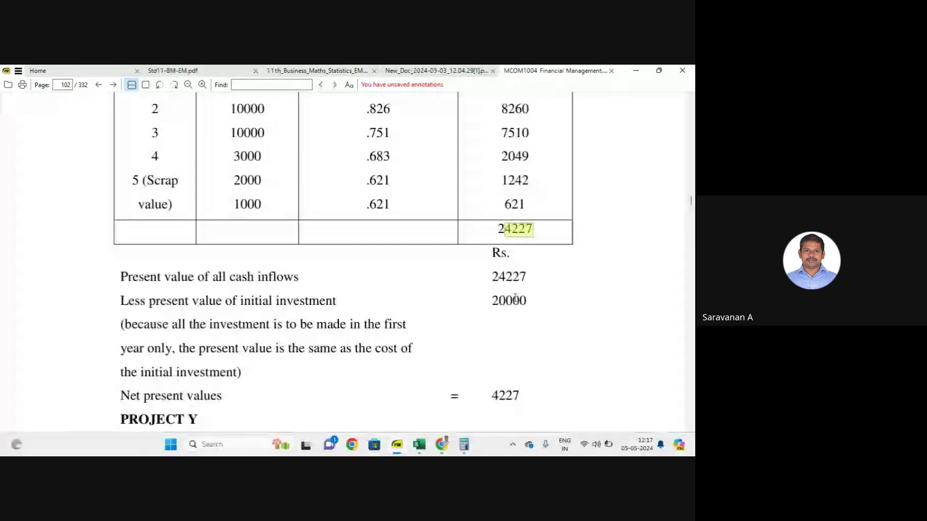
scroll(515, 298, down, 3)
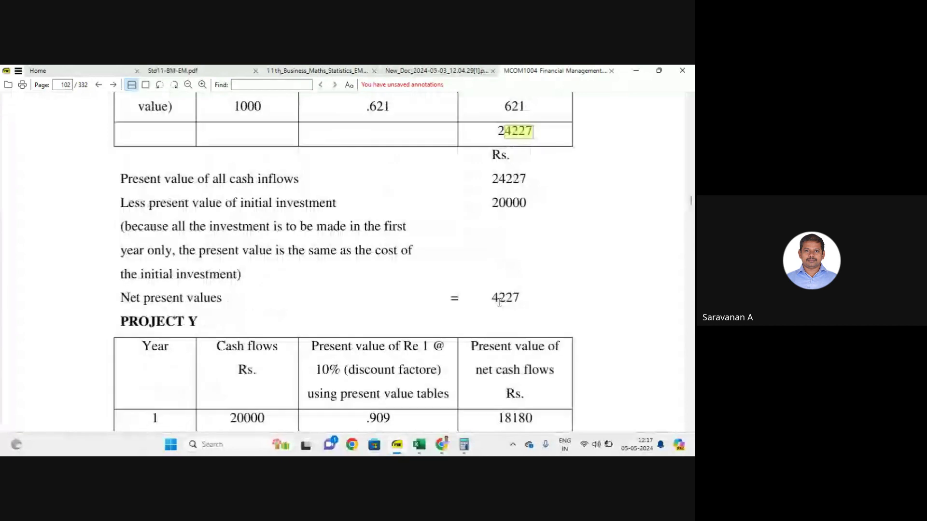
drag(492, 298, 522, 300)
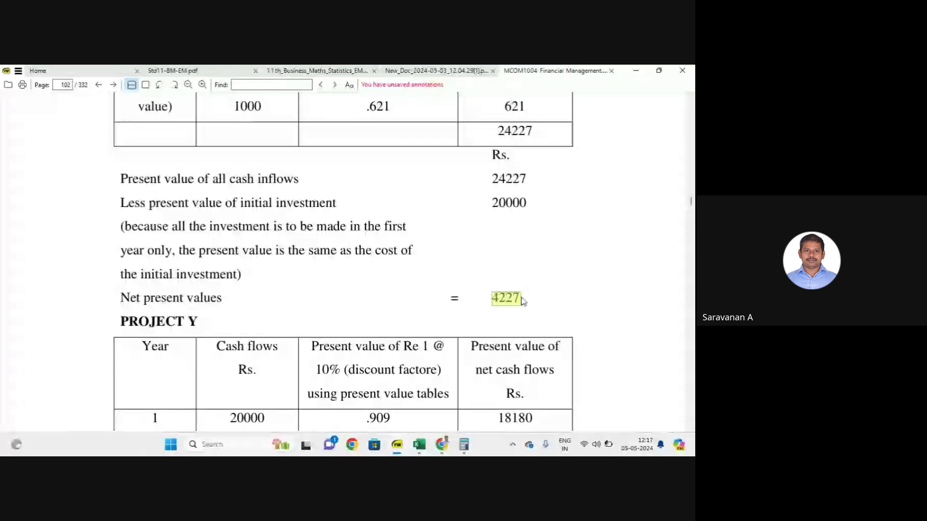
scroll(536, 110, up, 3)
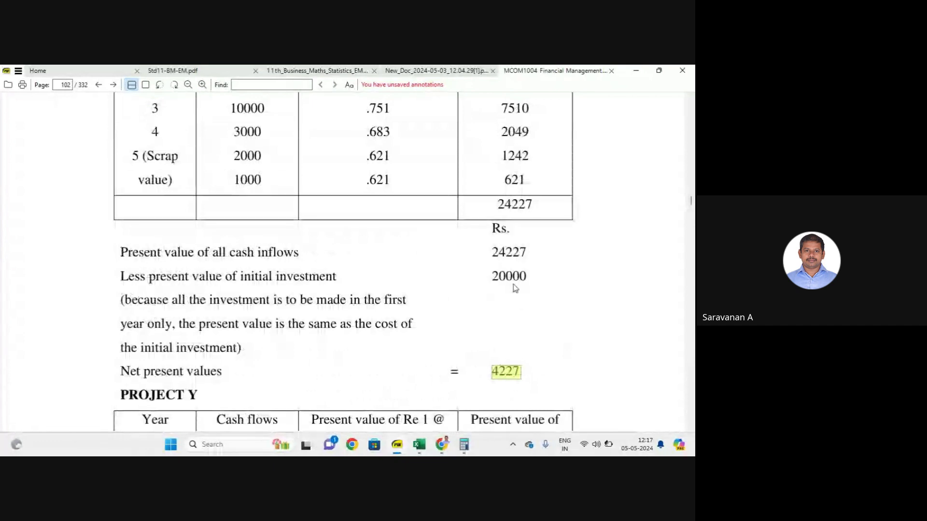
- Return to the NPV workbook, save it, and copy the Project X calculation A1:E12 to a new sheet starting at A1
key(alt+Tab)
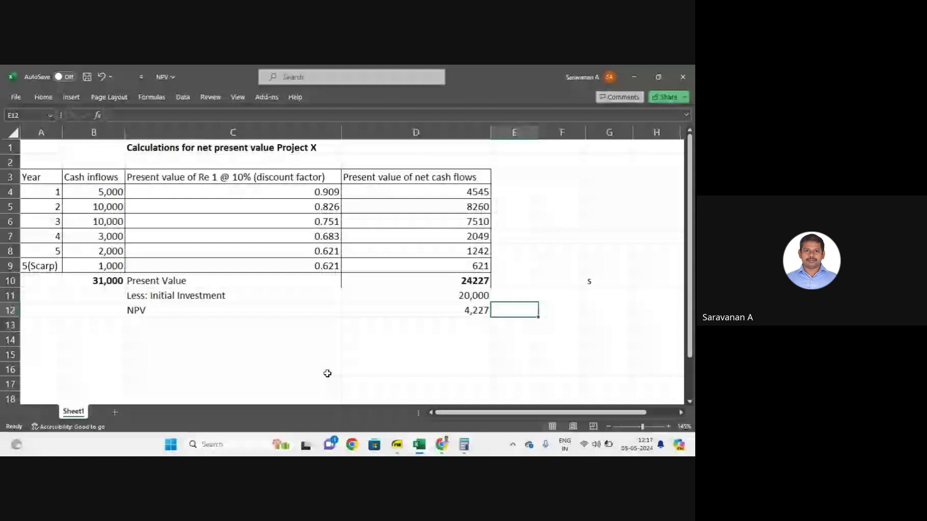
key(ctrl+s)
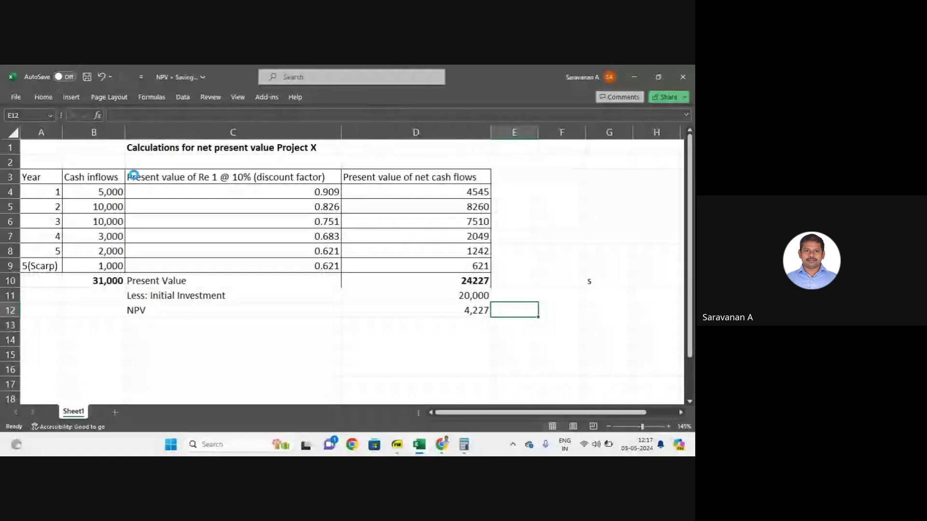
drag(41, 147, 499, 302)
key(ctrl+c)
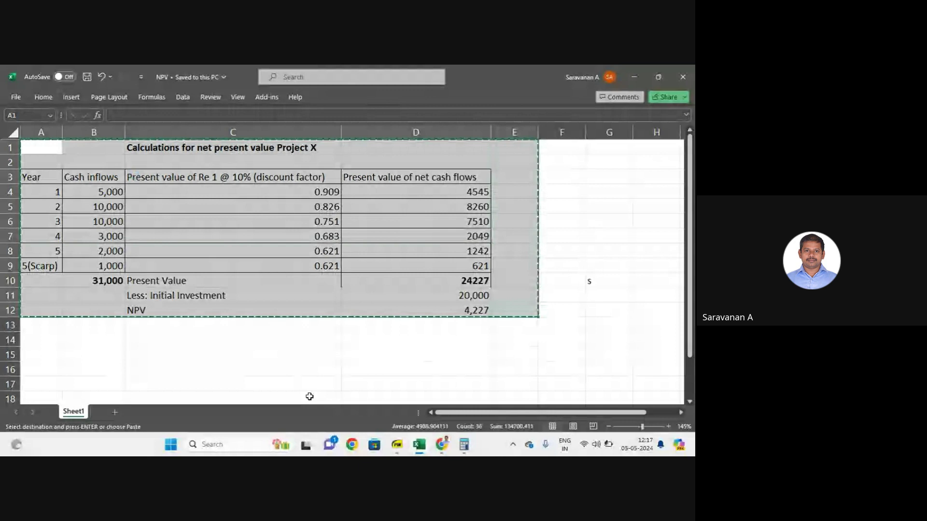
click(115, 411)
key(ctrl+v)
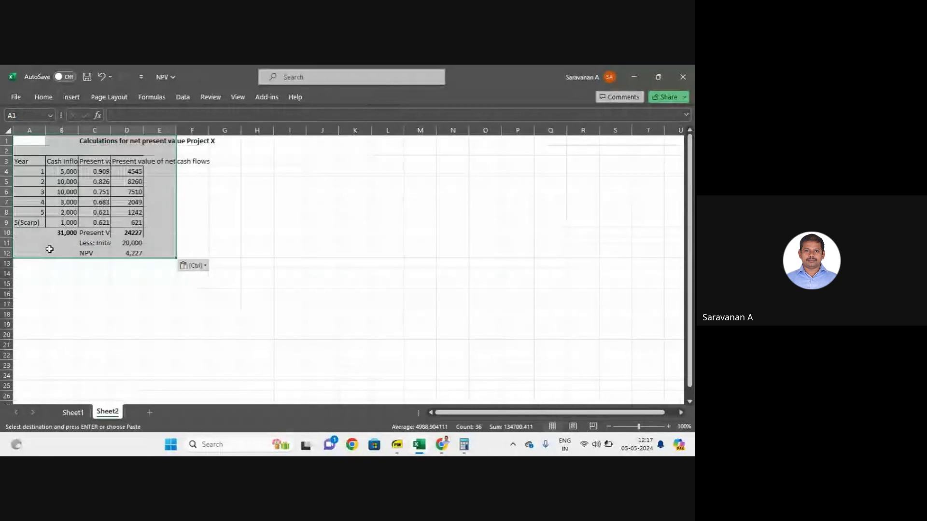
- Auto-fit all column widths on the new sheet to their contents
key(ctrl+a)
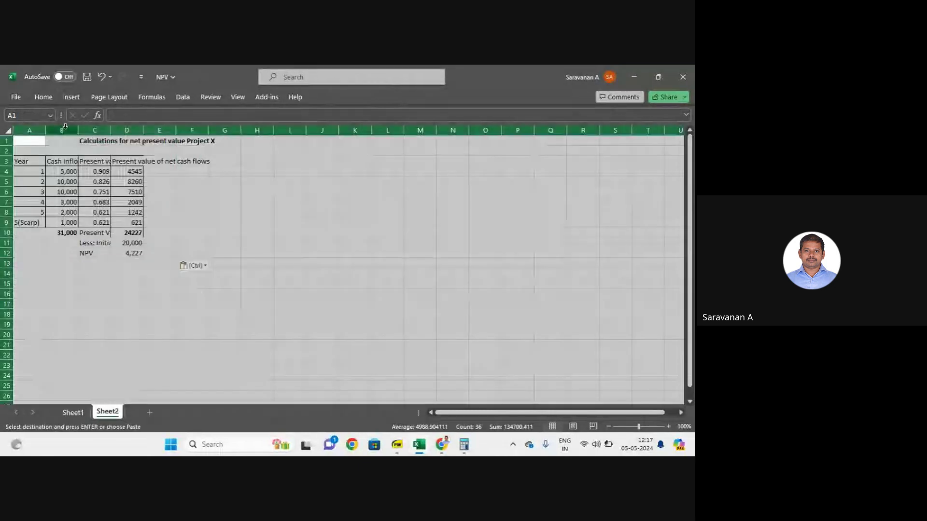
double_click(78, 130)
click(451, 355)
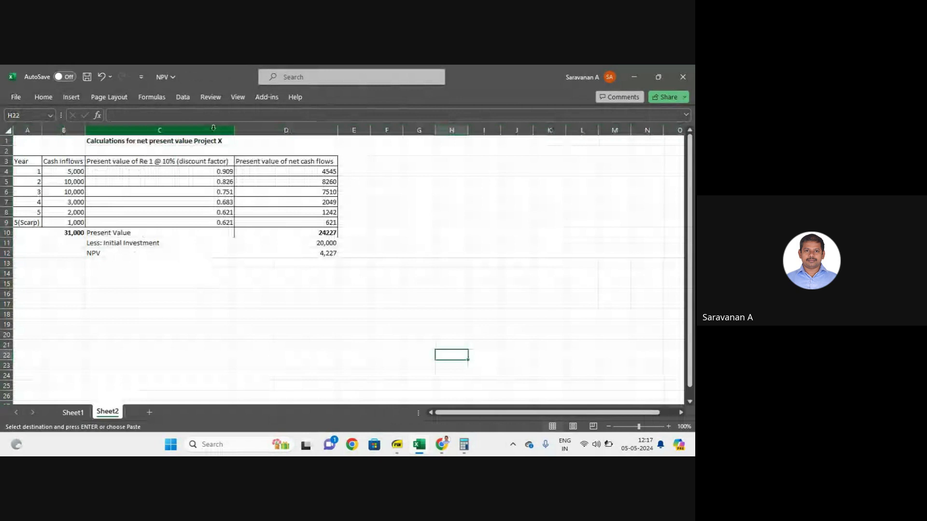
- Change the copied title in C1 to "Calculations for net present value Project Y"
double_click(213, 141)
key(BackSpace)
text(Y)
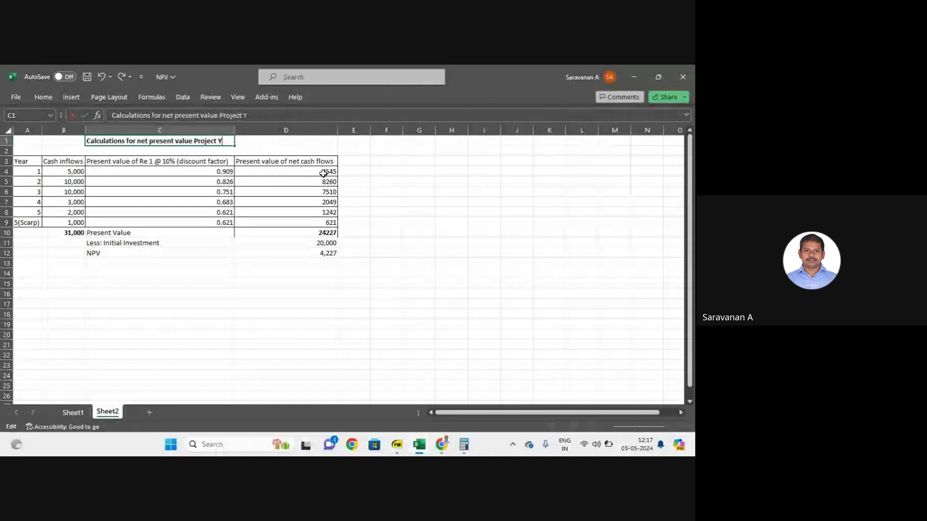
- Check Project Y's cash flows in the textbook PDF and set the year 1 cash inflow in B4 to 20000
key(alt+Tab)
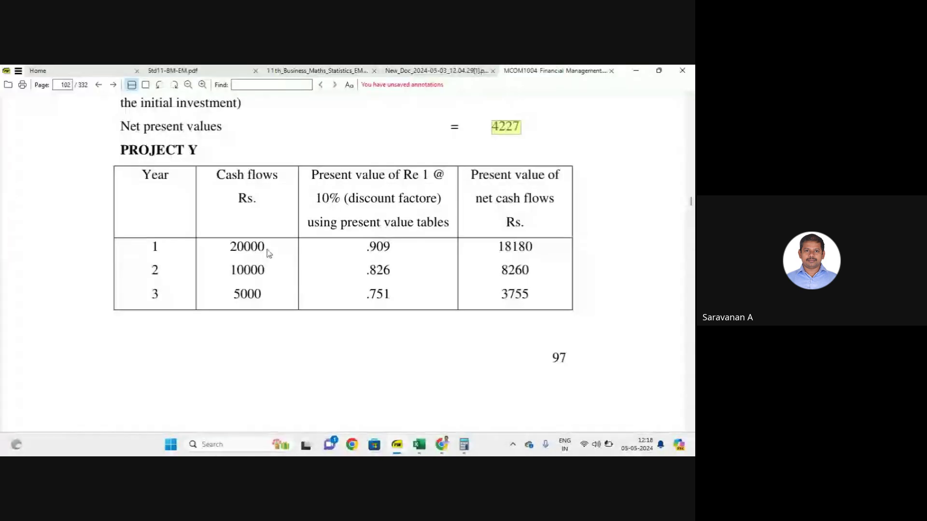
key(alt+Tab)
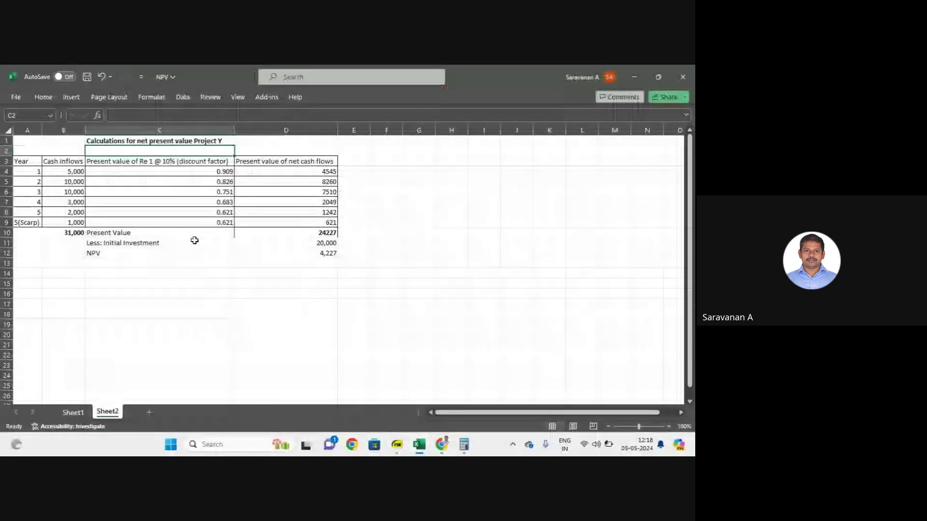
double_click(71, 173)
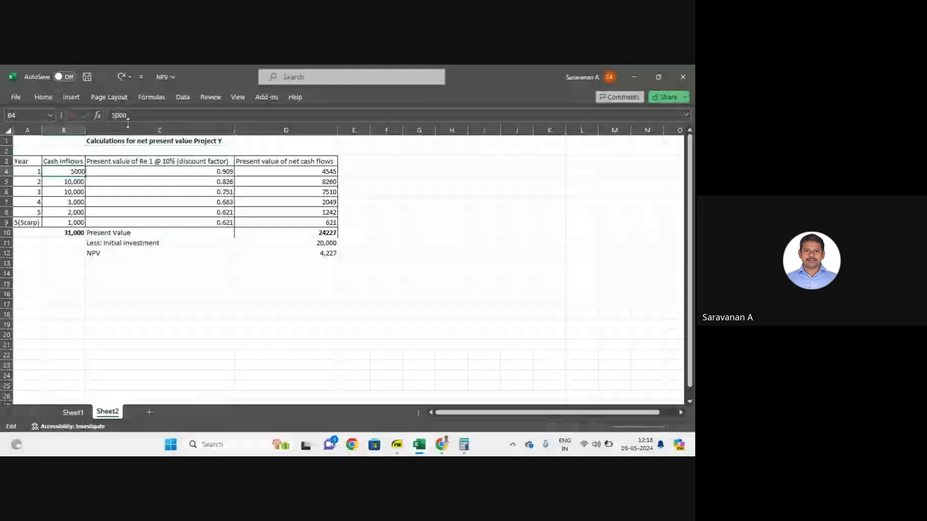
text(20000)
key(Return)
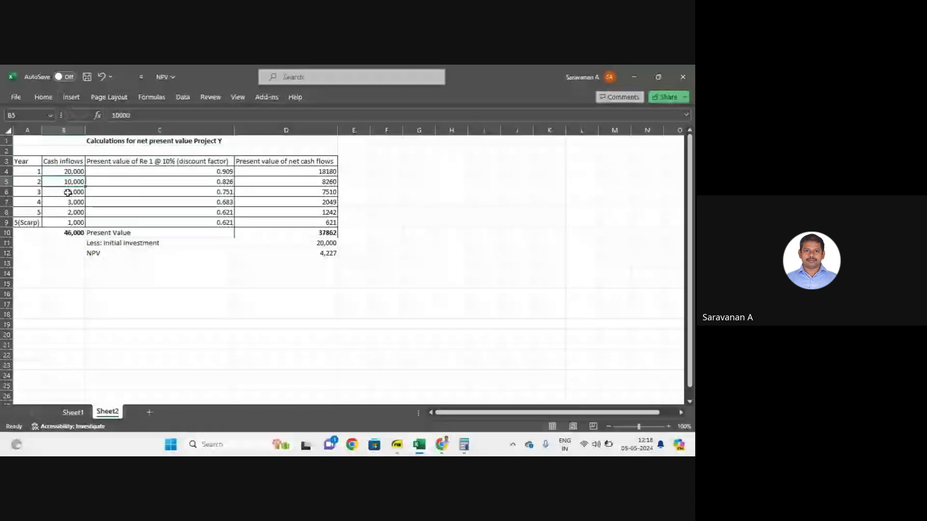
- Set the year 3 cash inflow in B6 to 5000 and check the remaining Project Y cash flows in the textbook PDF
double_click(68, 193)
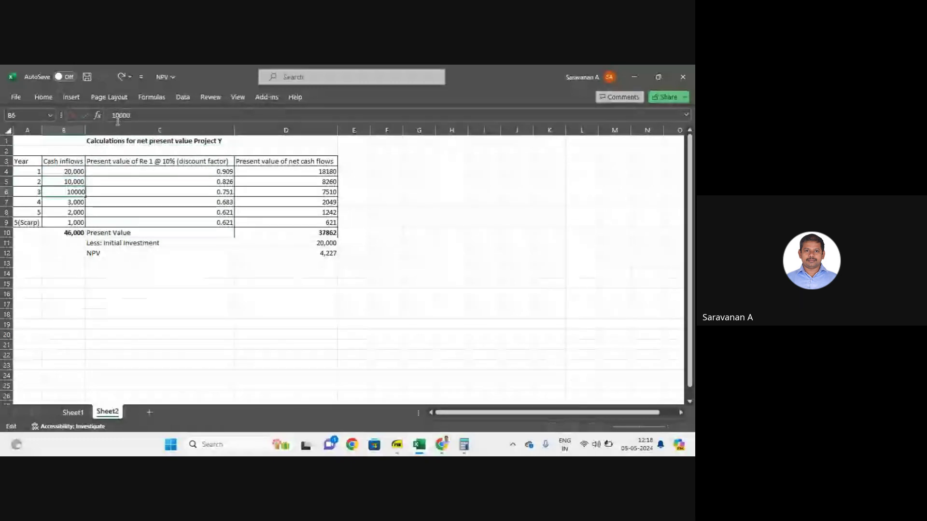
key(alt+Tab)
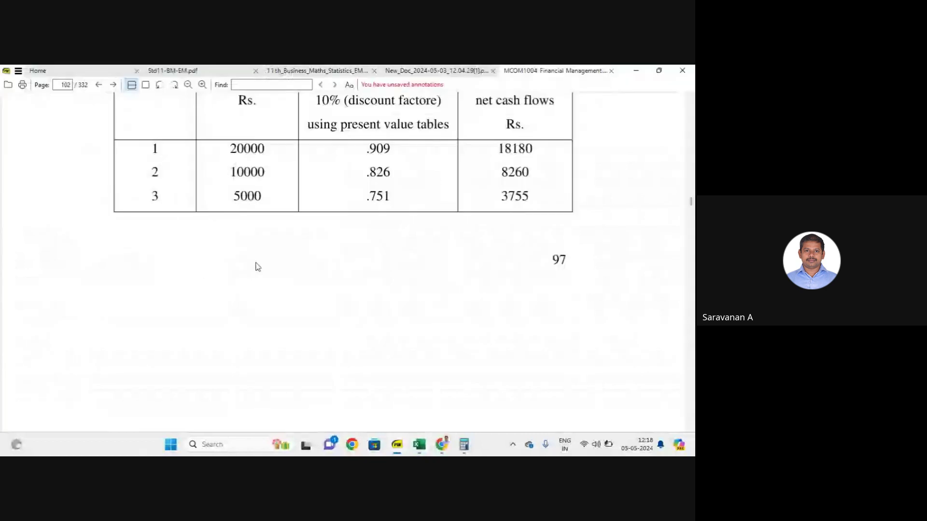
scroll(257, 267, down, 5)
key(alt+Tab)
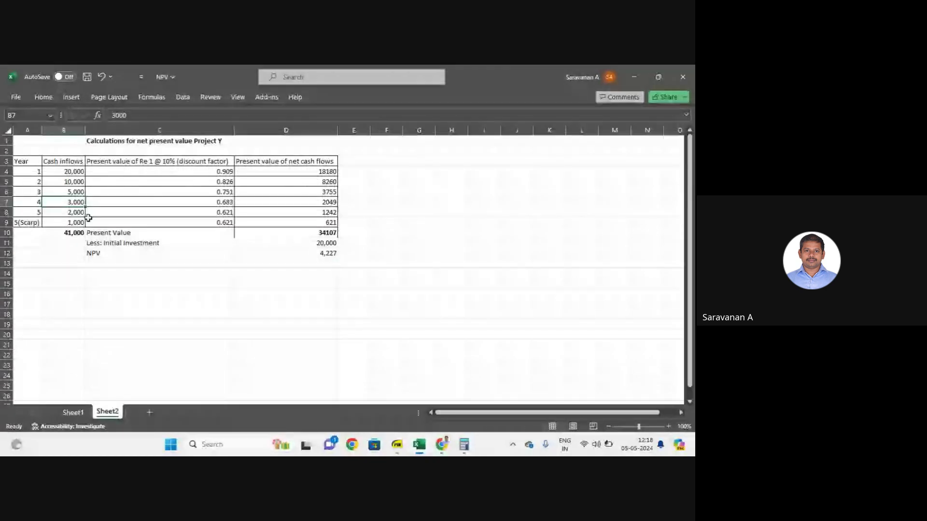
- Set the year 5 scrap value cash inflow in B9 to 2000
click(73, 222)
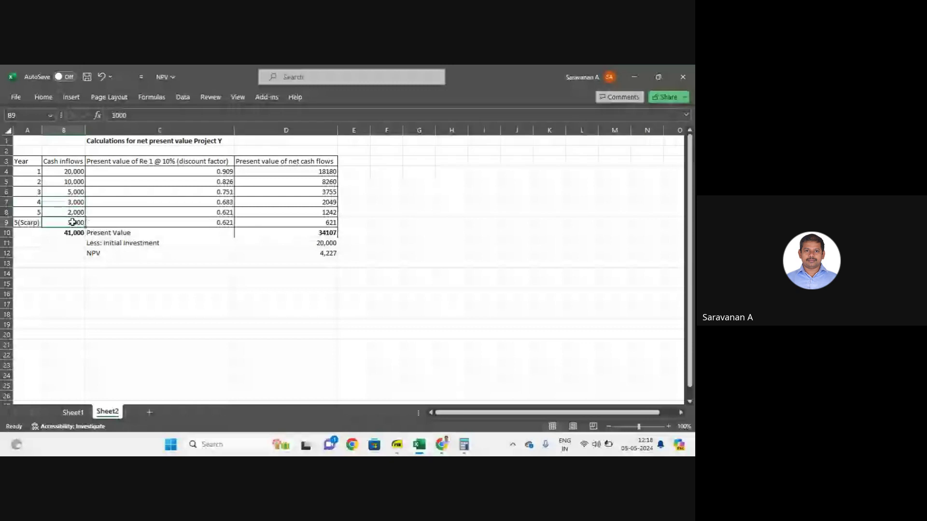
double_click(73, 222)
key(BackSpace)
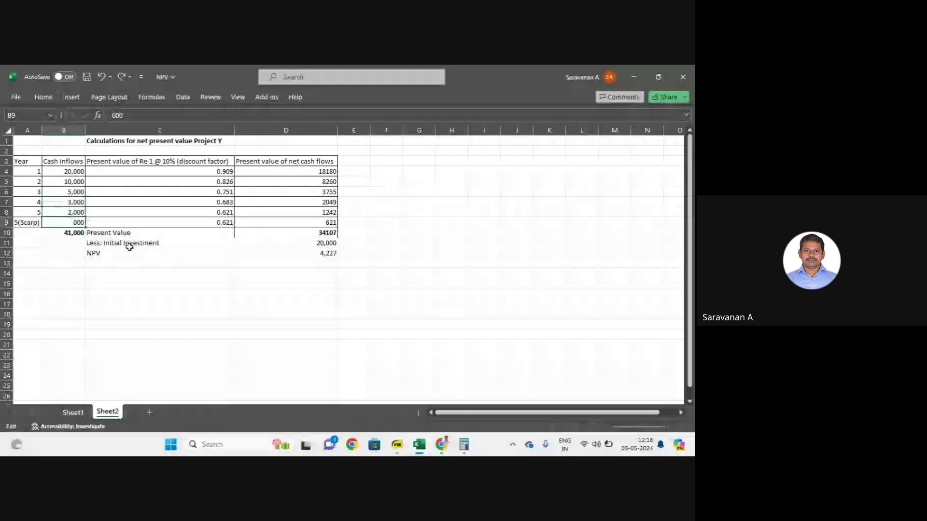
text(2)
key(Return)
- Switch to the textbook PDF to check Project Y's scrap value, present value total and initial investment, and return to Excel
key(alt+Tab)
scroll(132, 253, down, 1)
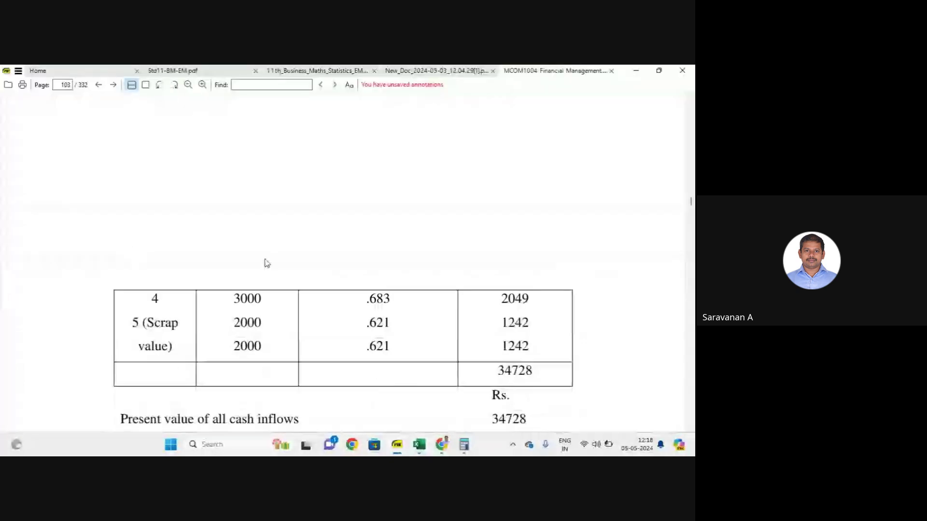
scroll(267, 263, down, 2)
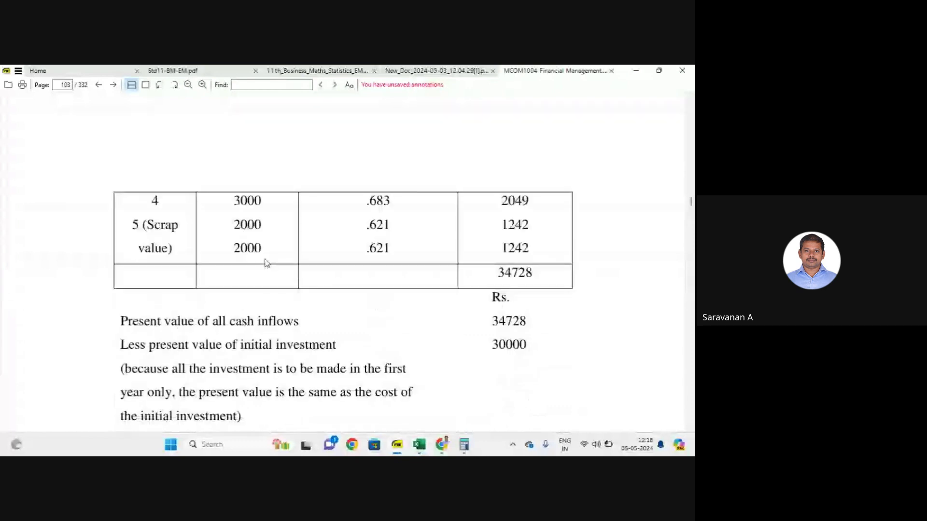
key(alt+Tab)
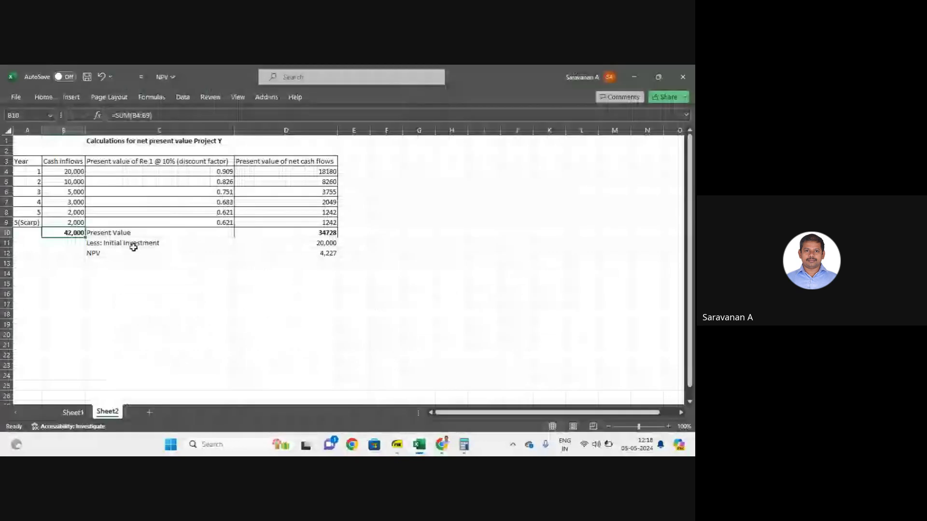
- Review Project Y's cash inflows in B4:B10 against the discount factors in column C at a larger zoom
drag(72, 171, 76, 234)
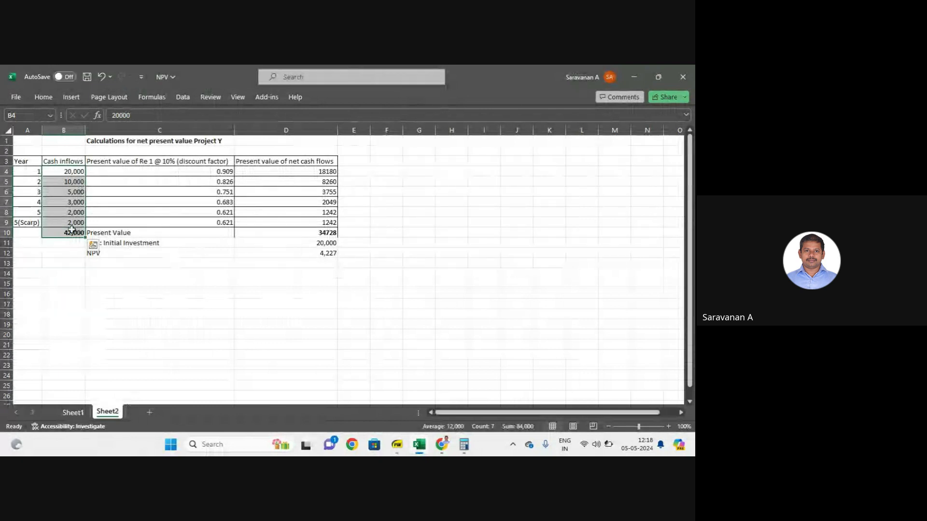
click(69, 171)
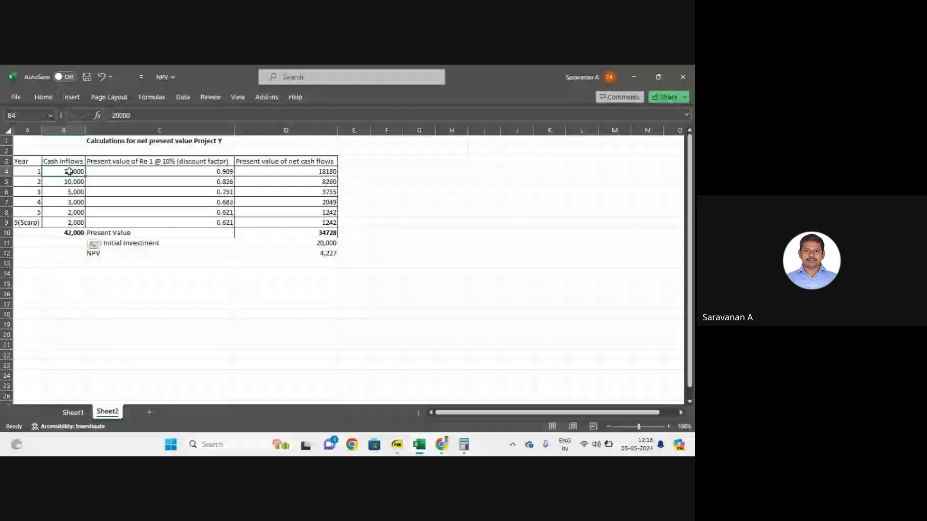
click(72, 192)
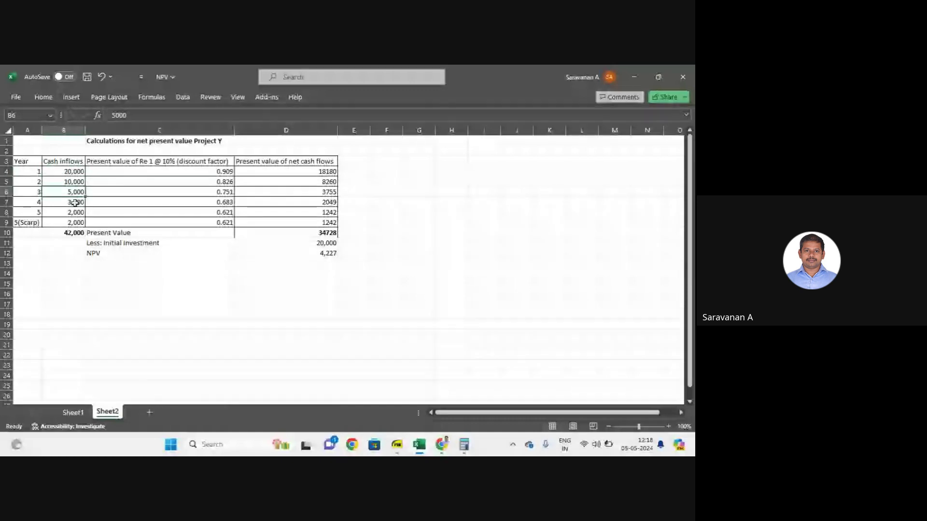
click(77, 222)
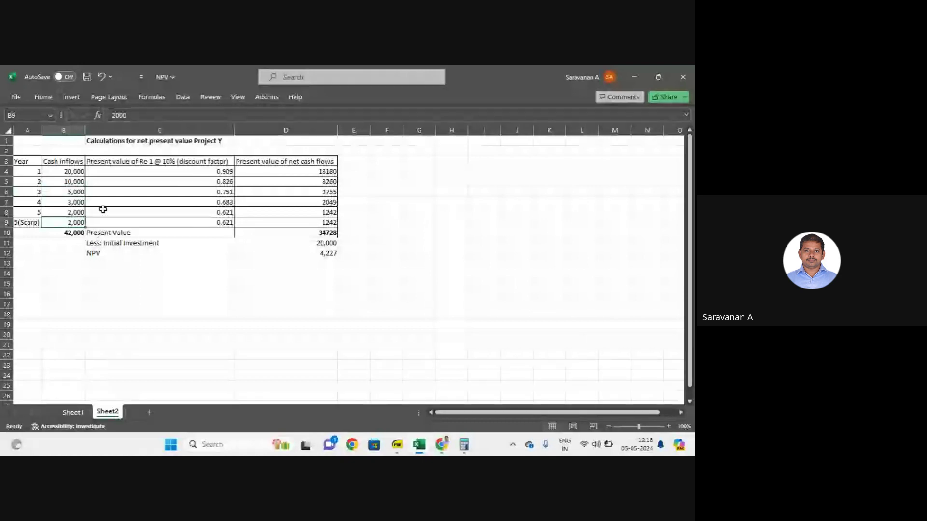
click(222, 172)
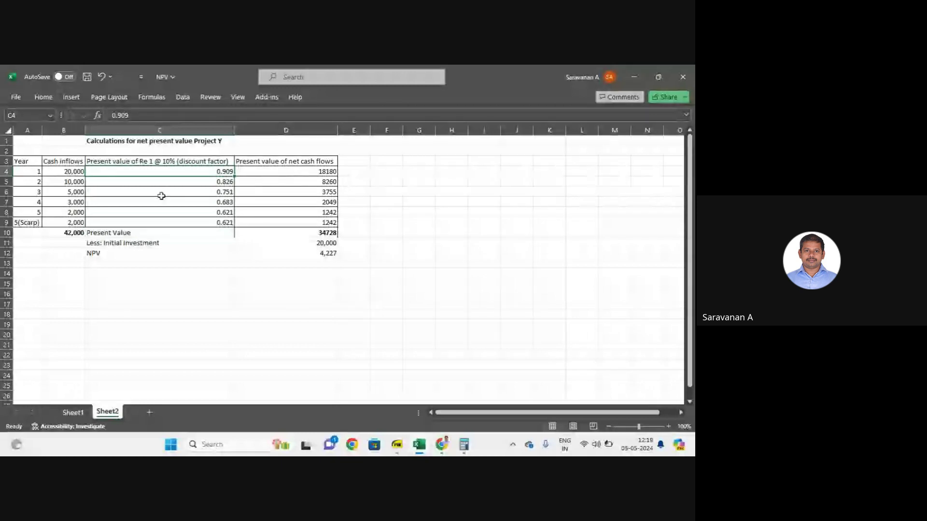
key(Left)
key(Down)
key(Down)
scroll(485, 224, up, 3)
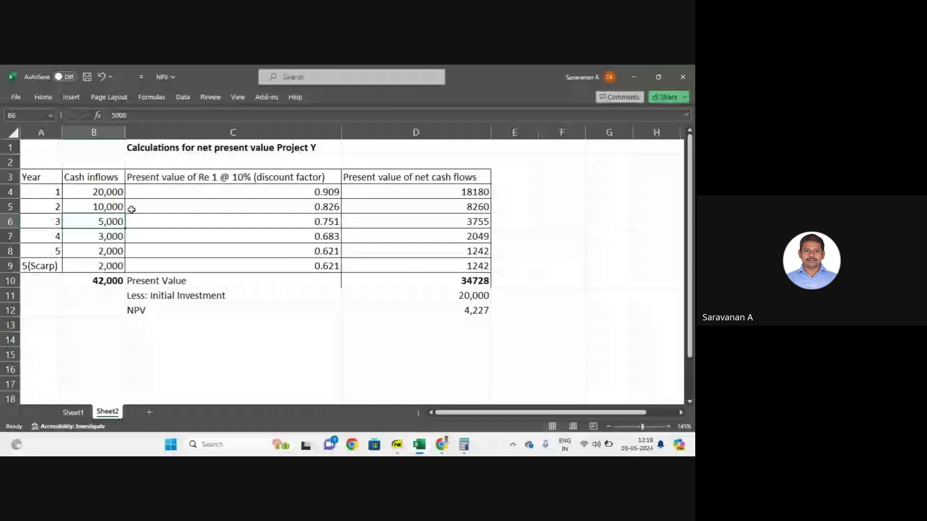
drag(106, 192, 103, 251)
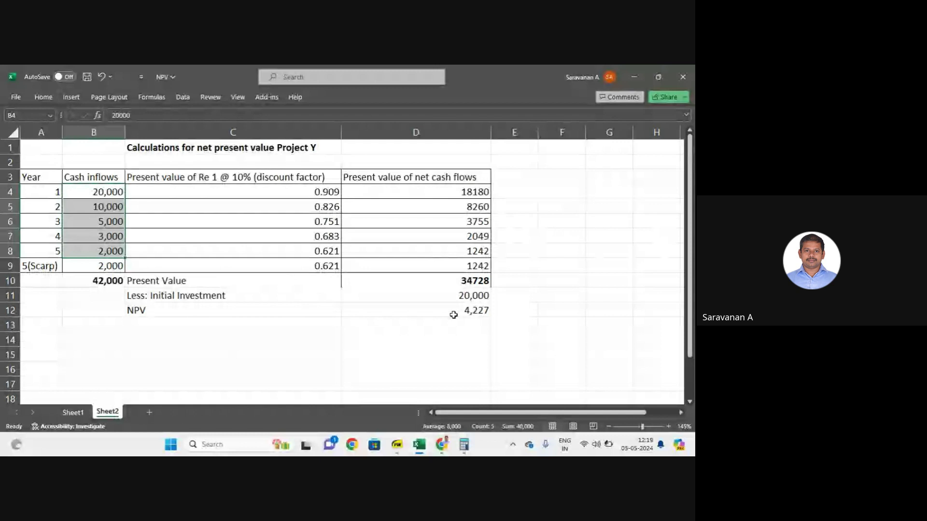
drag(472, 285, 471, 297)
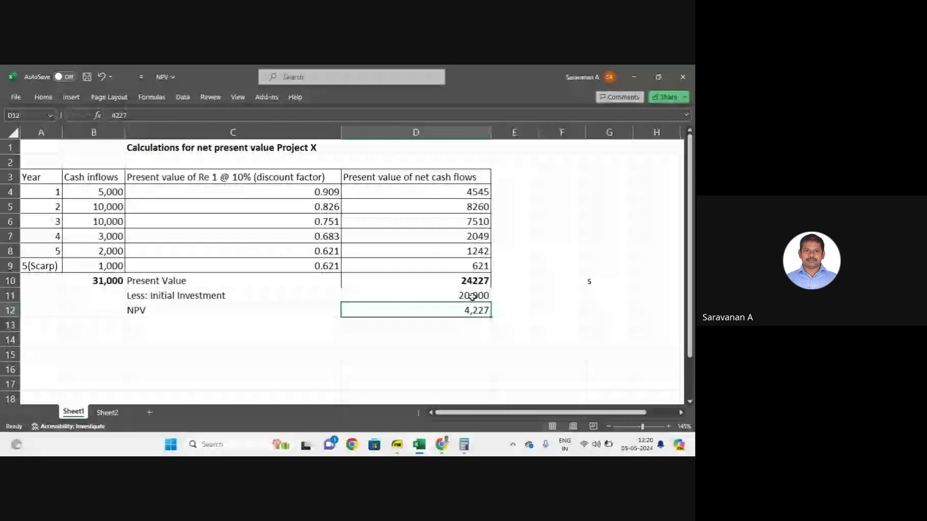
double_click(472, 296)
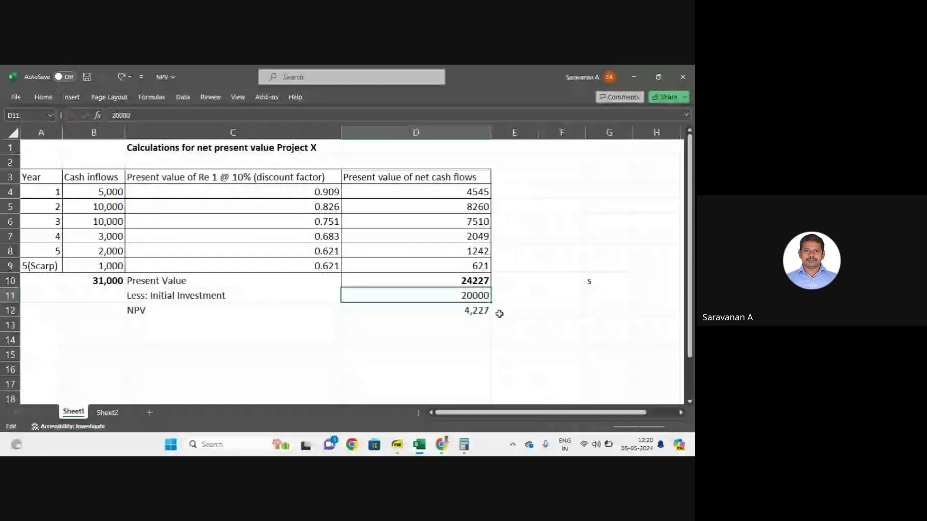
key(BackSpace)
key(BackSpace)
text(30)
key(Return)
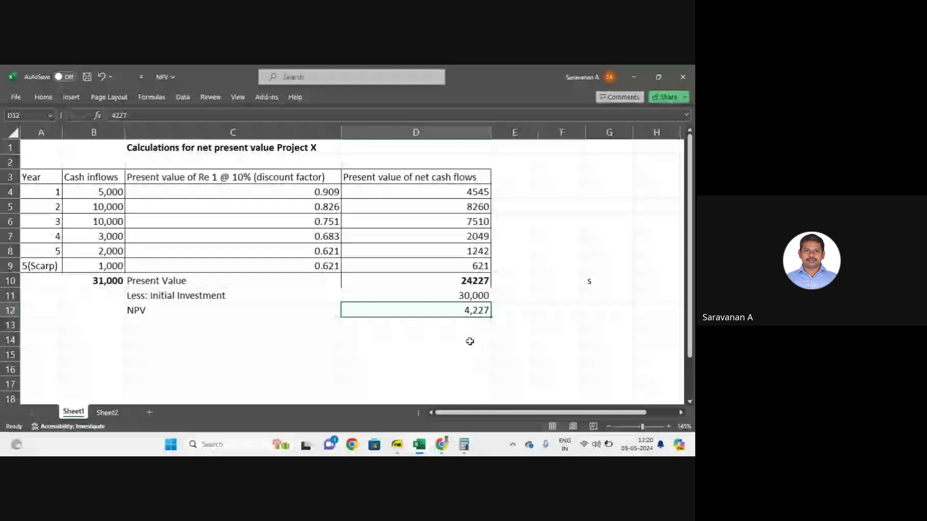
- Set Project Y's initial investment in D11 of Sheet2 to 30000
key(ctrl+Page_Down)
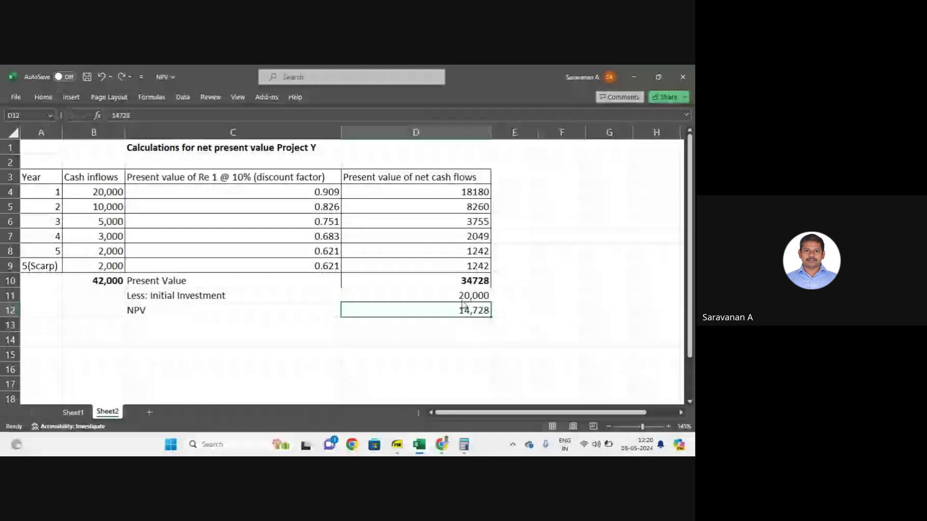
double_click(462, 302)
key(BackSpace)
text(3)
key(Return)
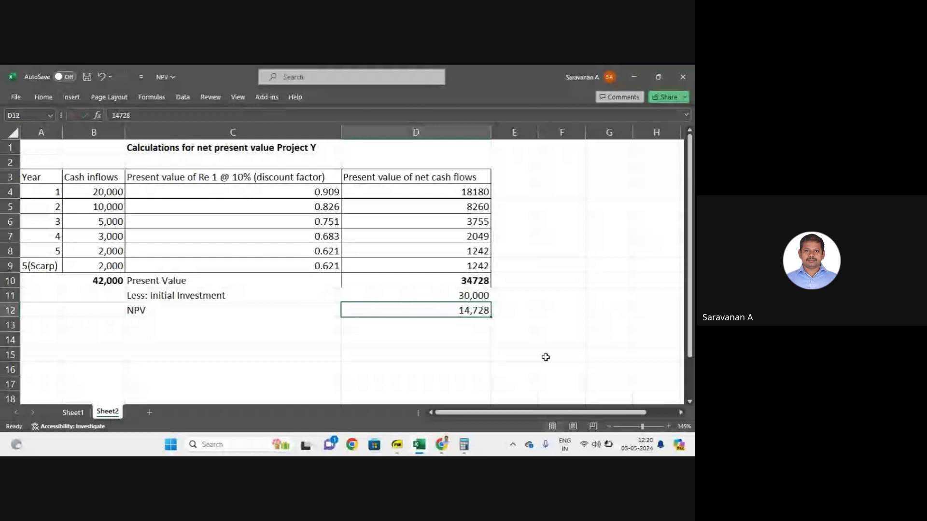
- Correct Project Y's NPV in D12 to 4728
key(F2)
key(Left)
key(Left)
key(Left)
key(Left)
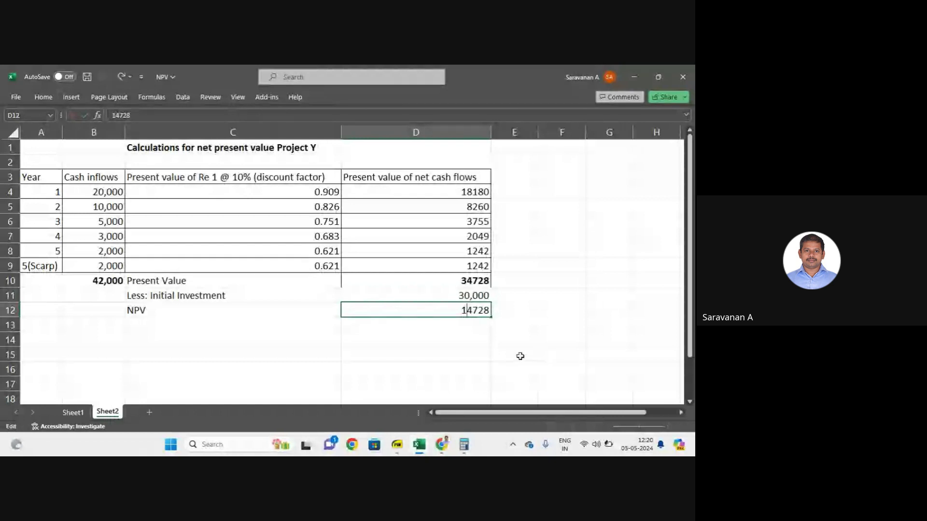
key(BackSpace)
key(Return)
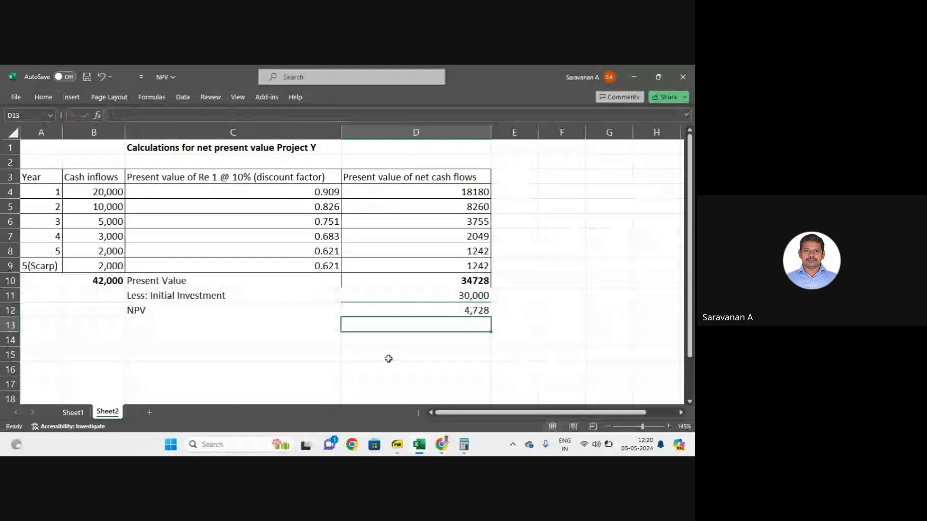
- Review Project X's sheet and switch to the textbook PDF to compare problem 7's data and solution tables for both projects
click(73, 413)
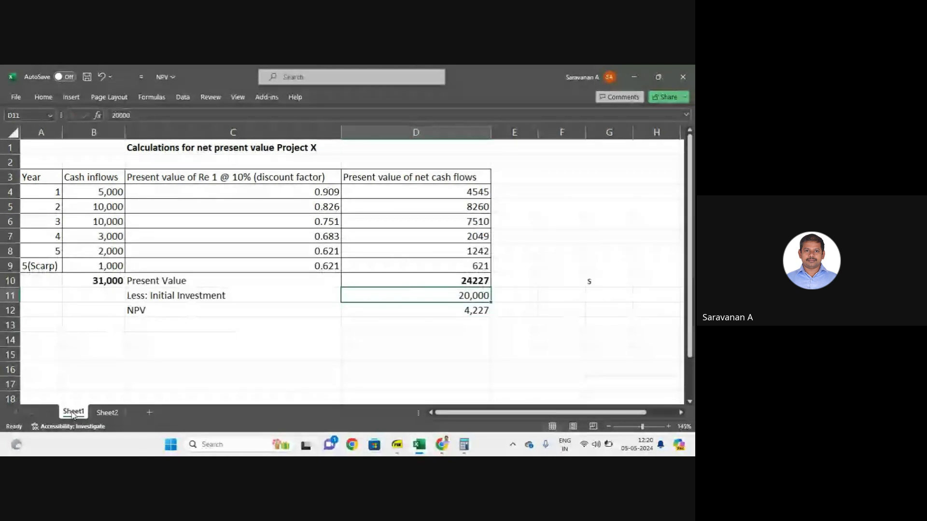
key(alt+Tab)
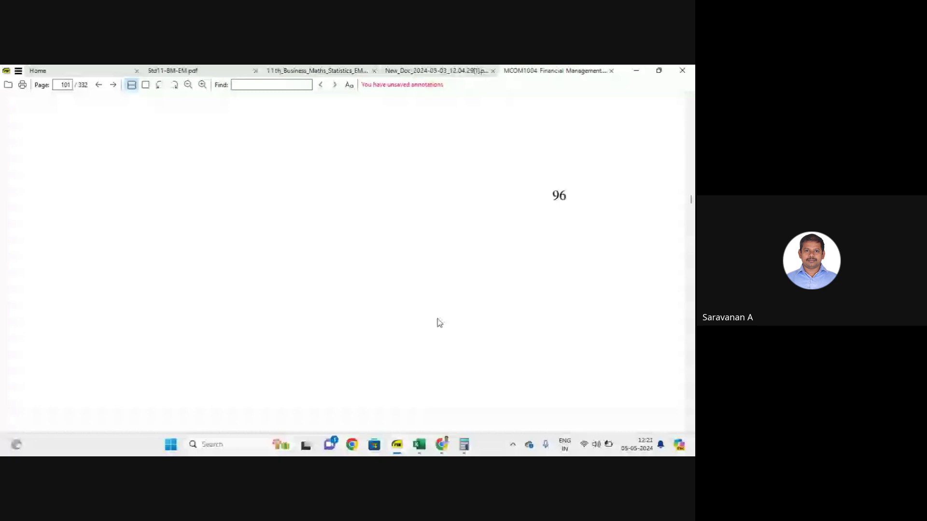
scroll(438, 322, down, 3)
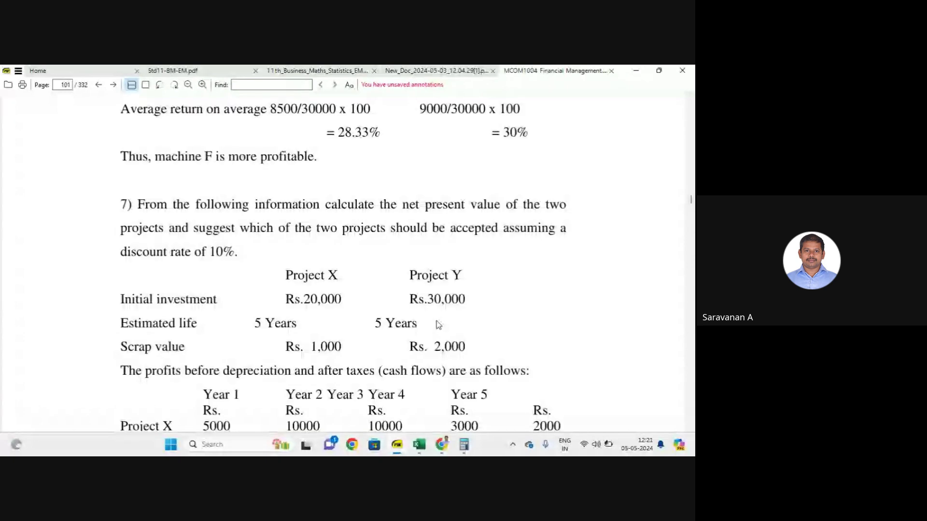
scroll(439, 324, down, 10)
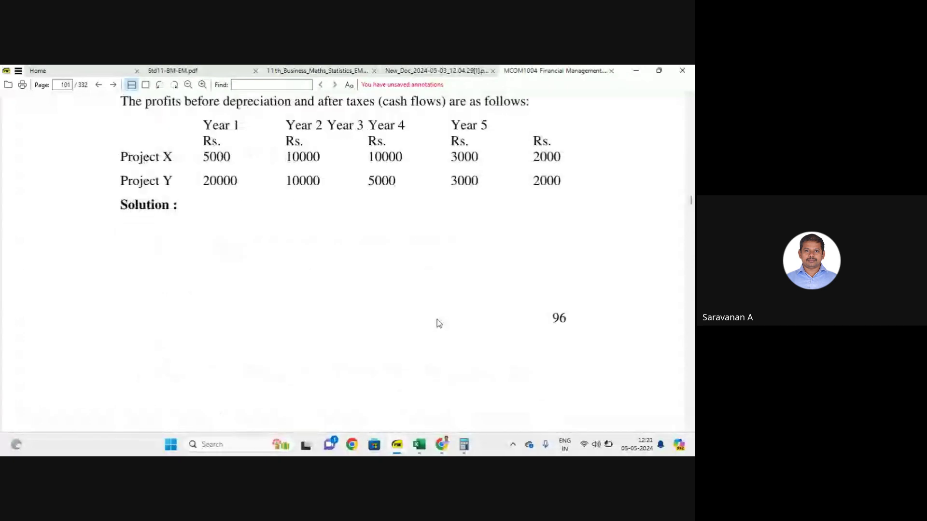
scroll(439, 322, down, 8)
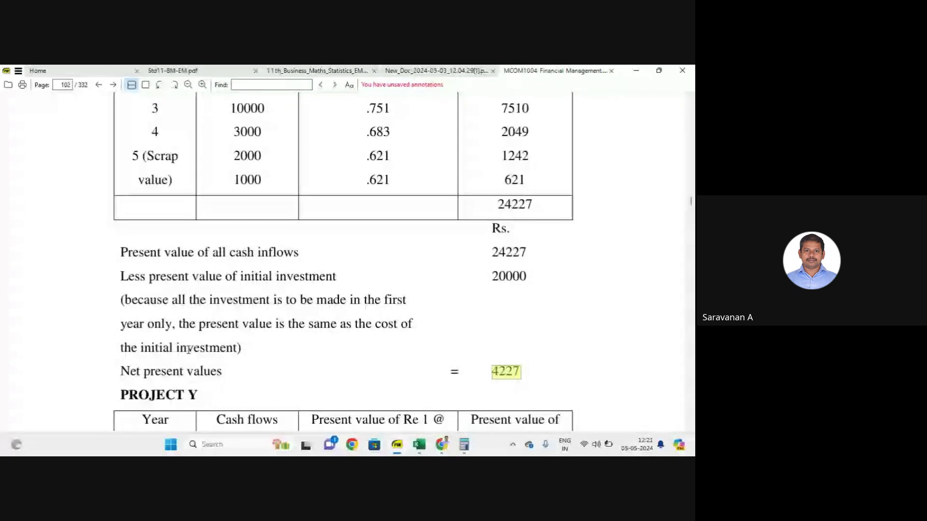
scroll(430, 381, down, 8)
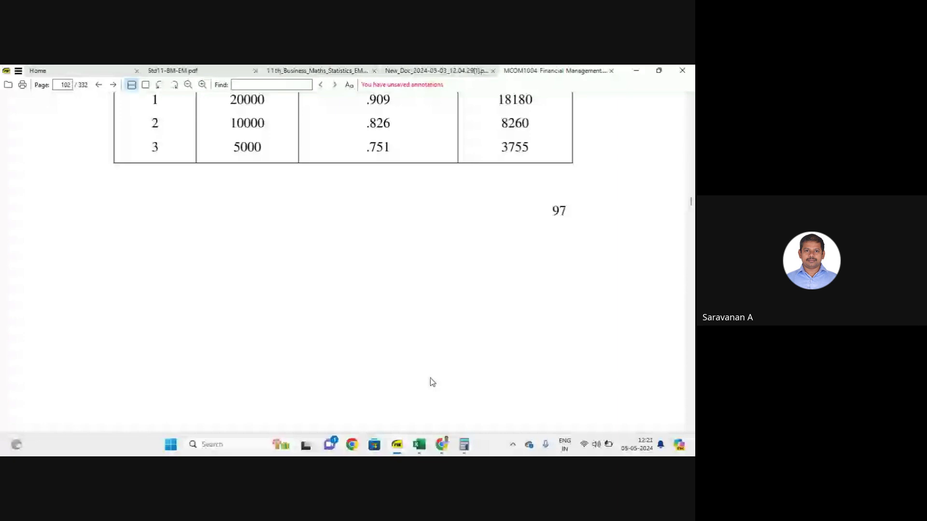
- Read the textbook's conclusion on which project to select and the costs, cash inflows and probabilities given in problem 9
scroll(433, 382, down, 10)
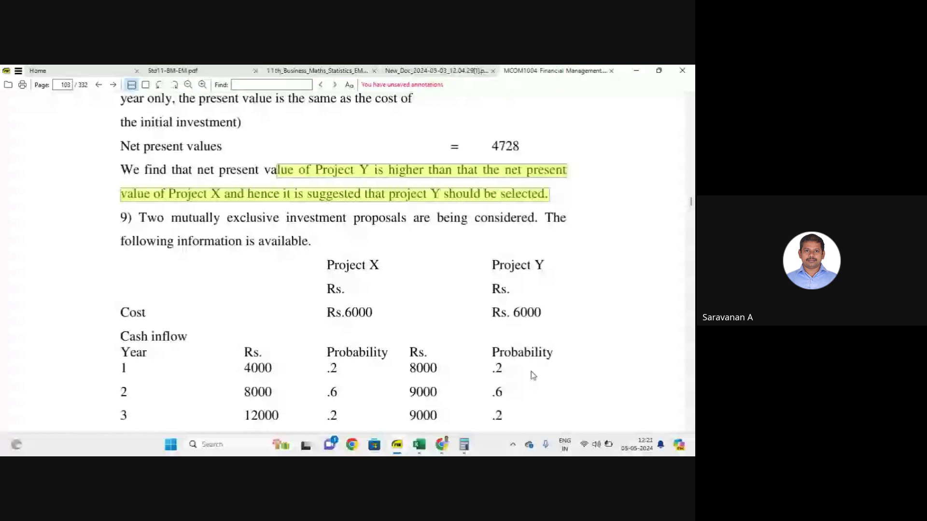
scroll(533, 375, down, 3)
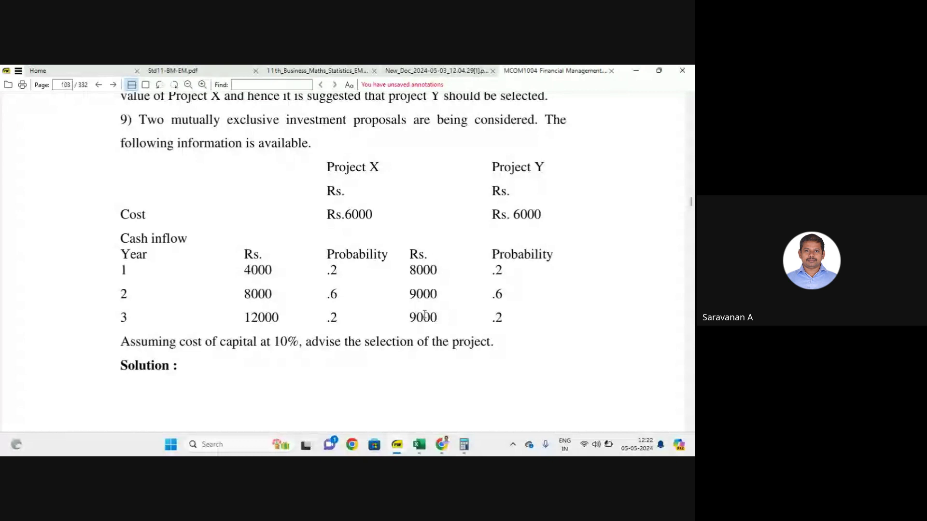
scroll(425, 315, down, 2)
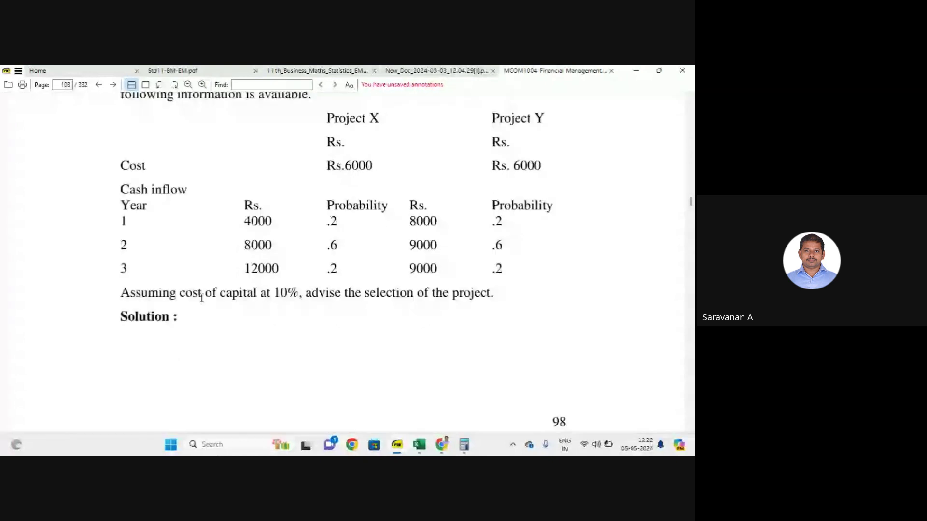